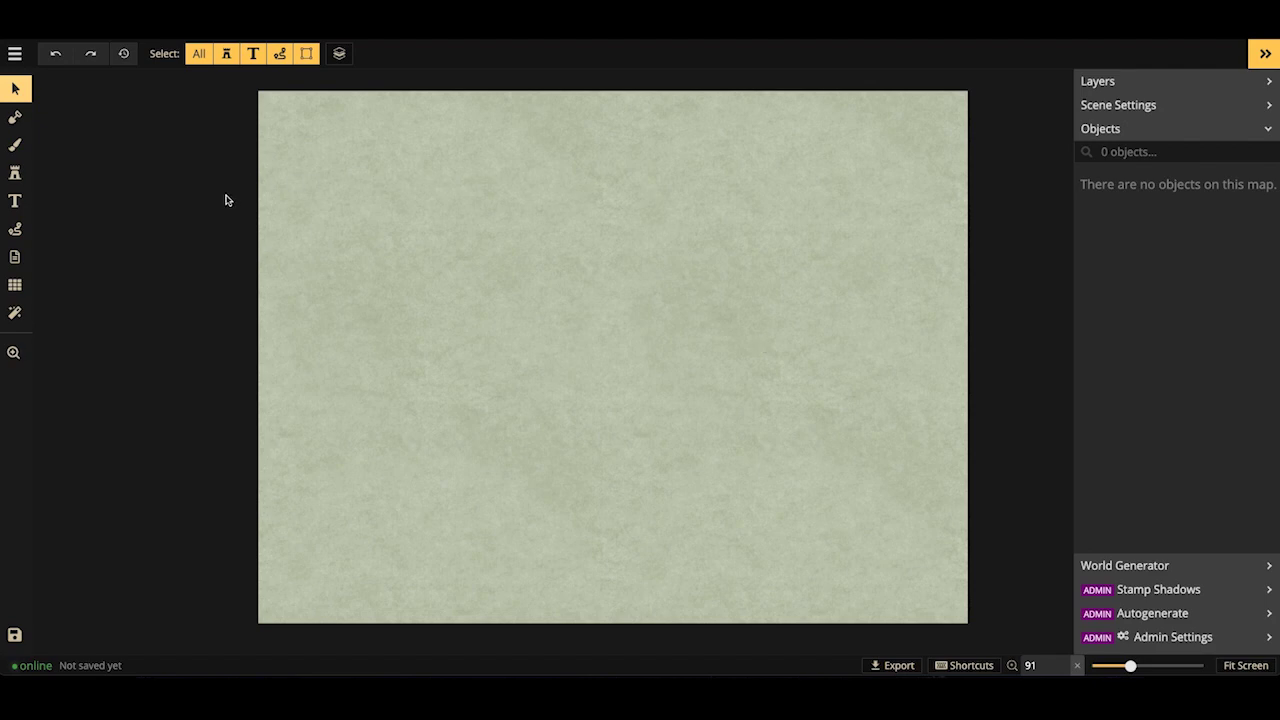
Switch to the Brush Tool and open its Texture Catalog.
{"action": "left_click", "coordinate": [16, 147]}
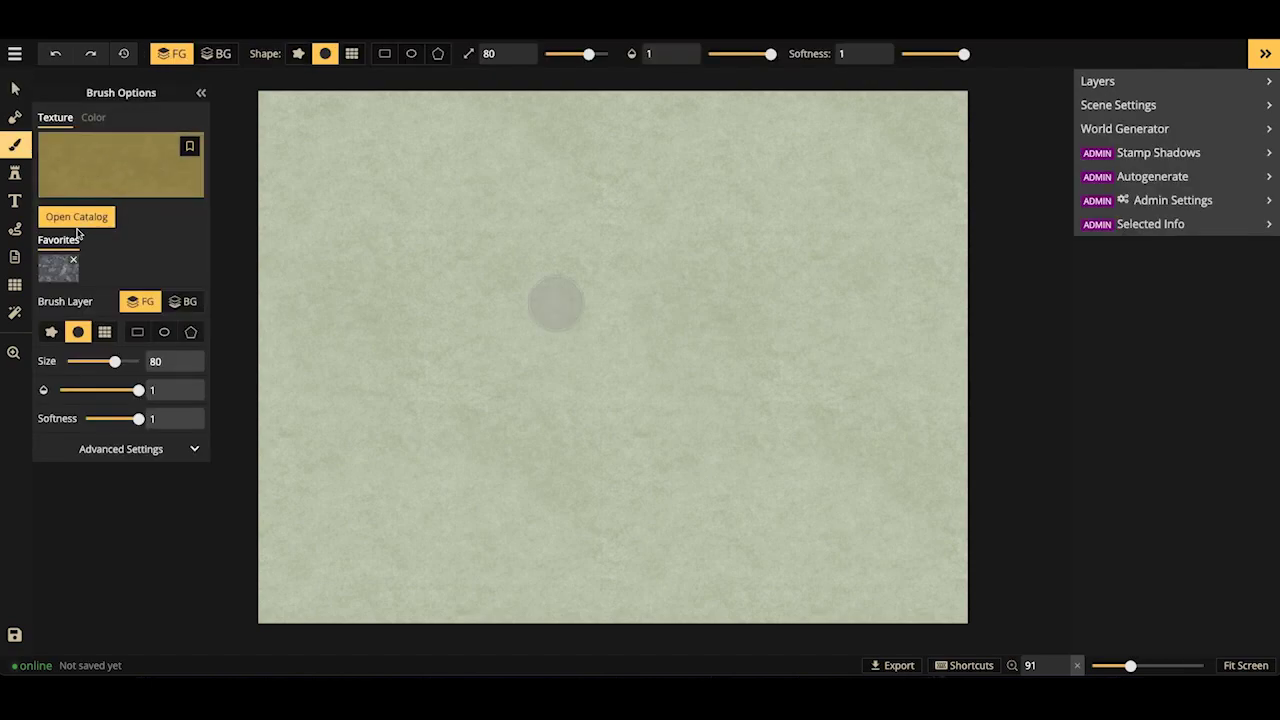
{"action": "left_click", "coordinate": [90, 171]}
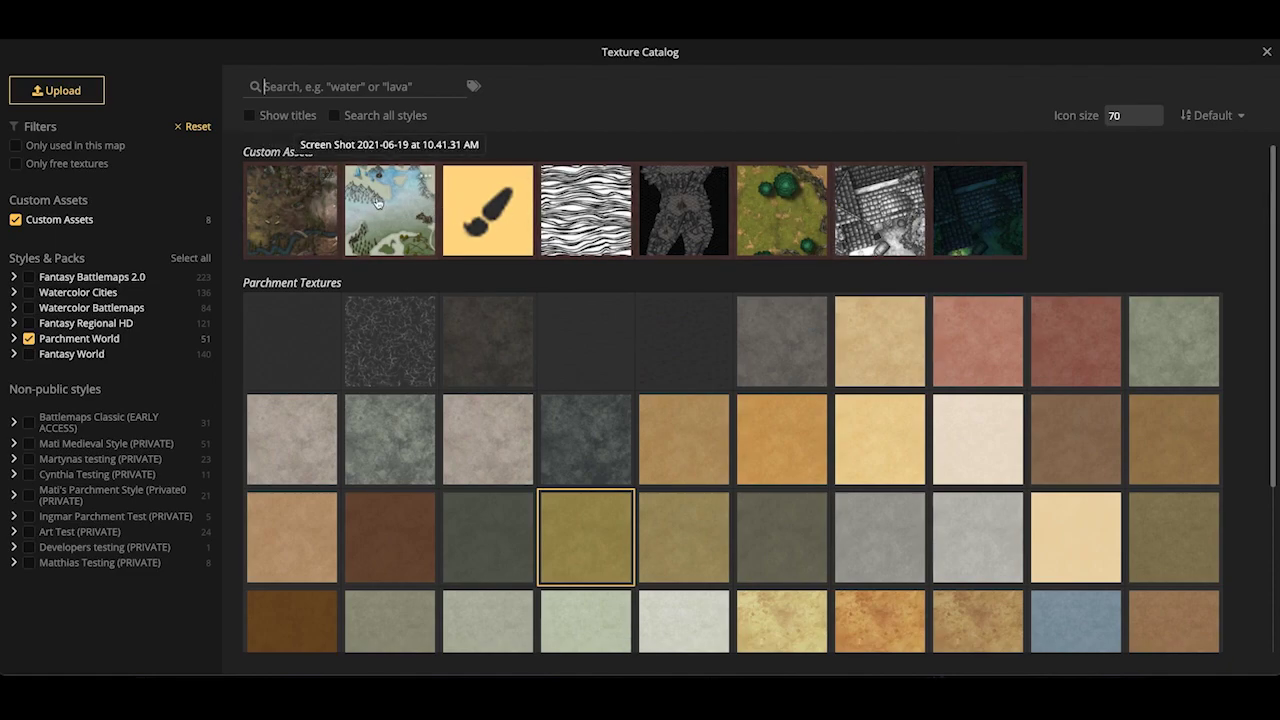
Rename the first custom texture to 'Rena'.
{"action": "left_click", "coordinate": [327, 176]}
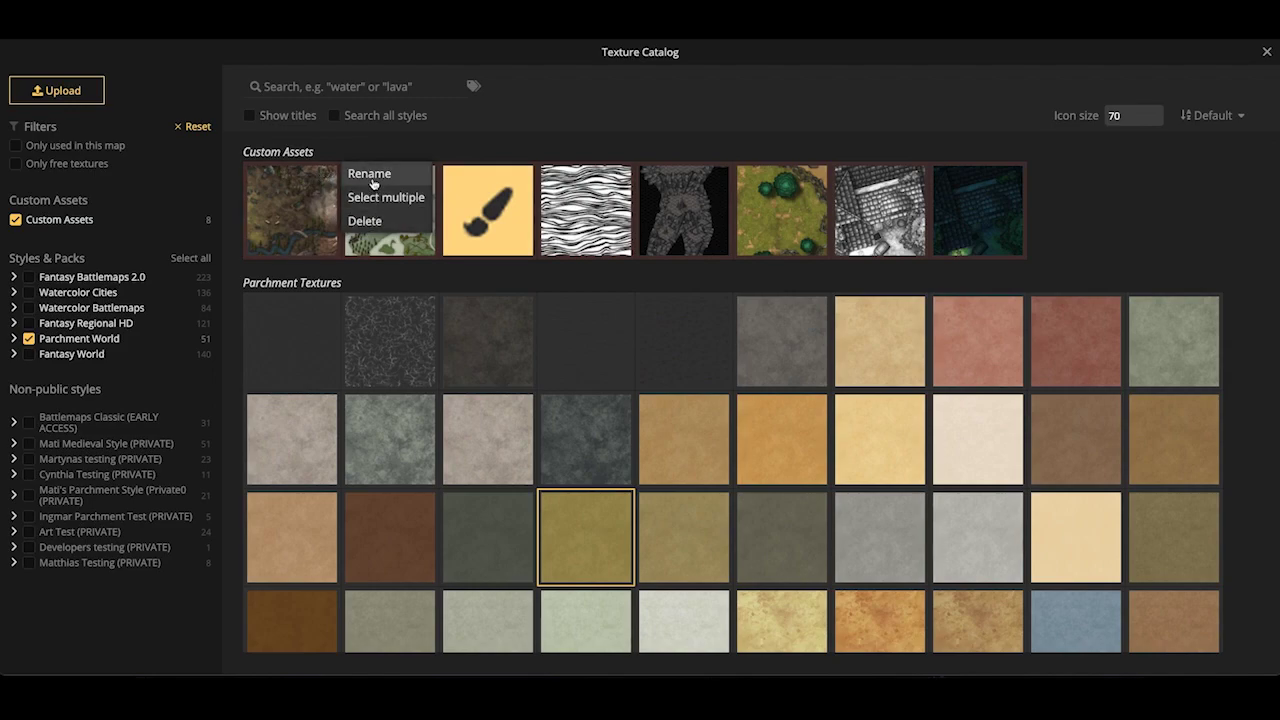
{"action": "left_click", "coordinate": [373, 178]}
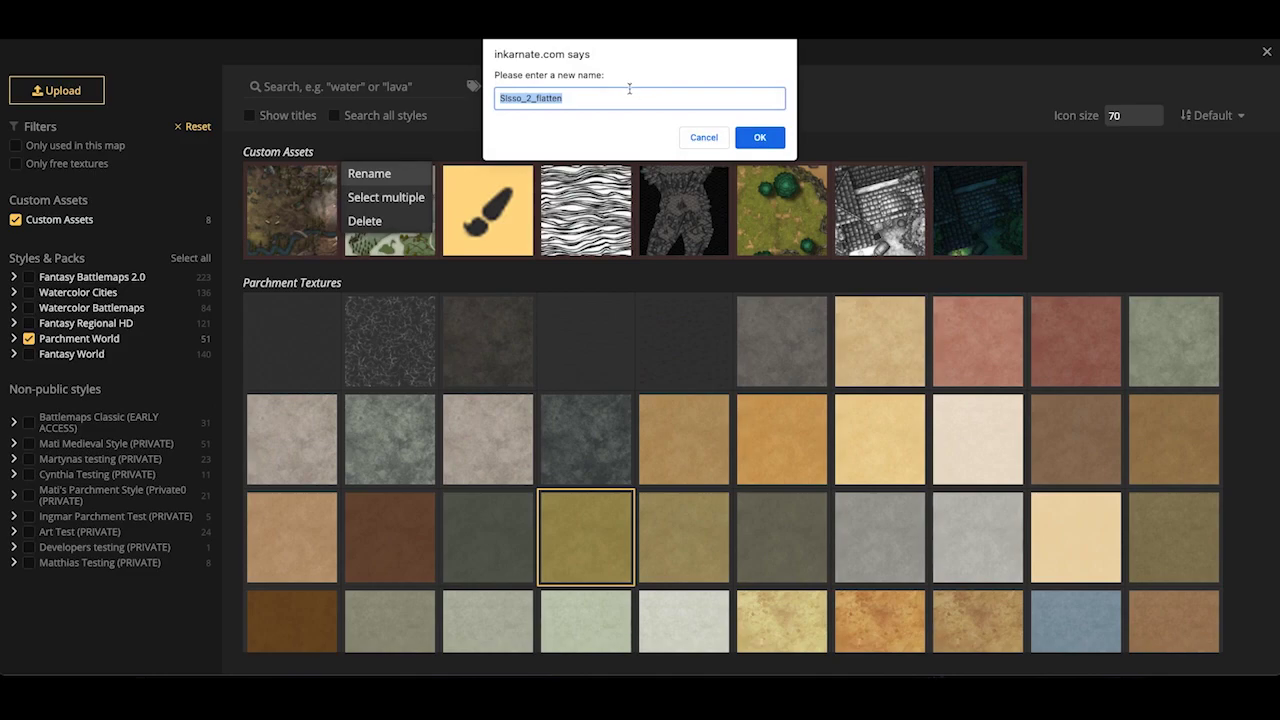
{"action": "type", "text": "Rename"}
{"action": "left_click", "coordinate": [760, 137]}
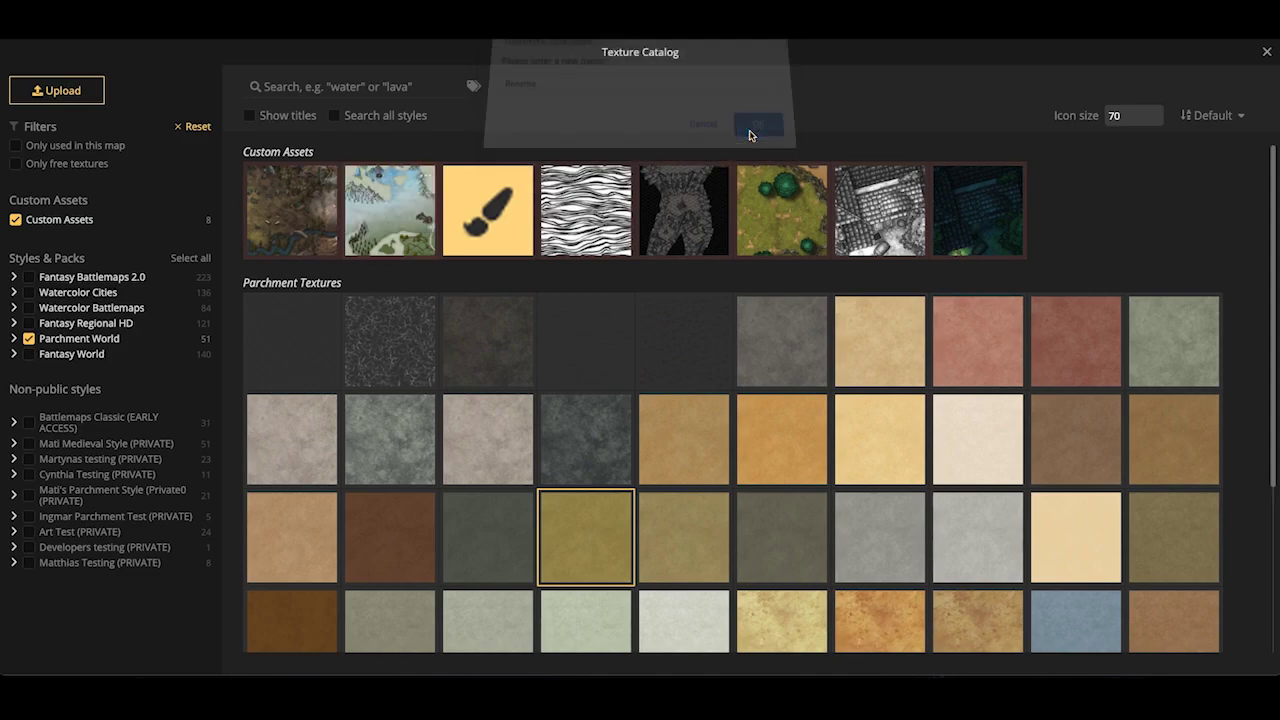
Delete the first three custom textures together, then start a new texture upload.
{"action": "left_click", "coordinate": [329, 177]}
{"action": "left_click", "coordinate": [378, 197]}
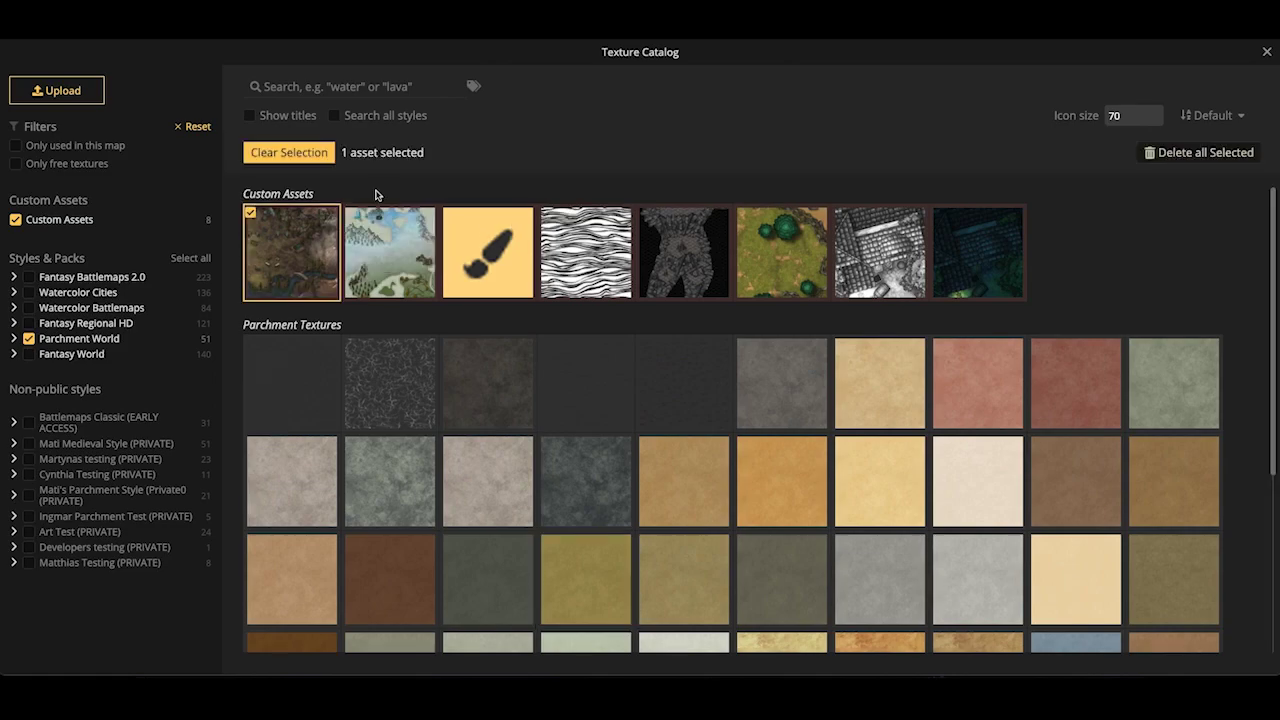
{"action": "left_click", "coordinate": [365, 234]}
{"action": "left_click", "coordinate": [484, 242]}
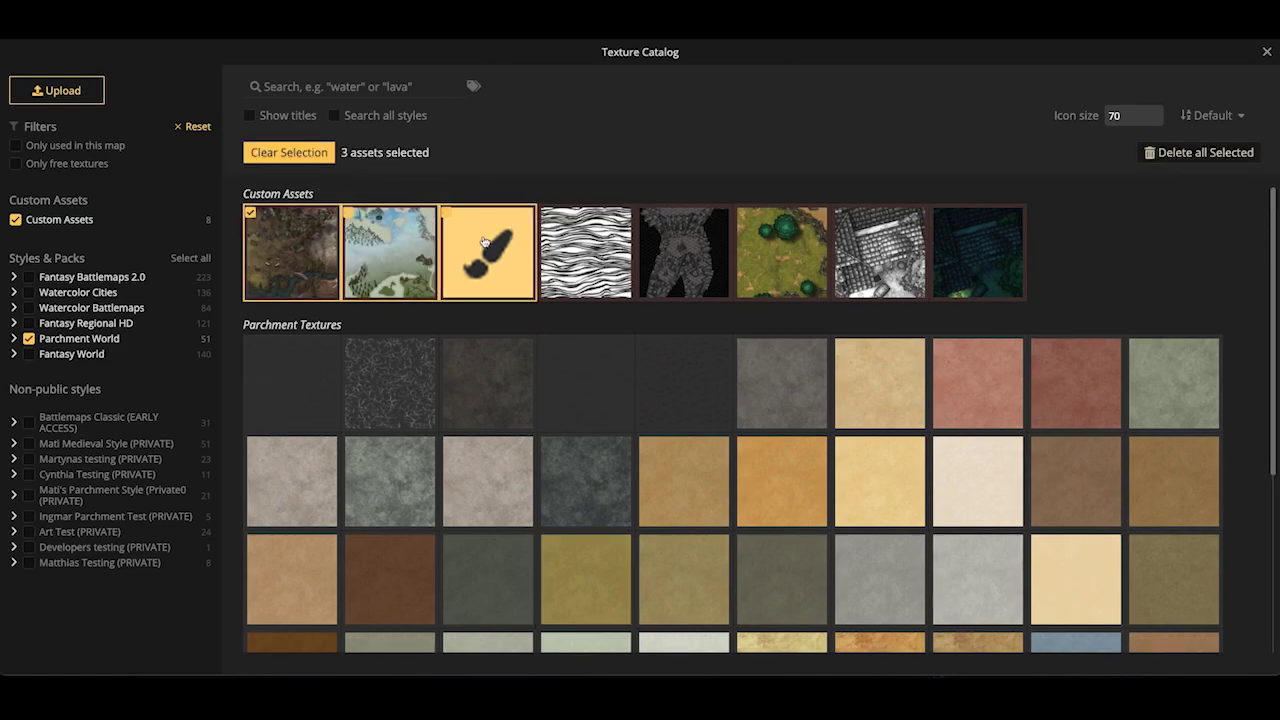
{"action": "left_click", "coordinate": [1199, 154]}
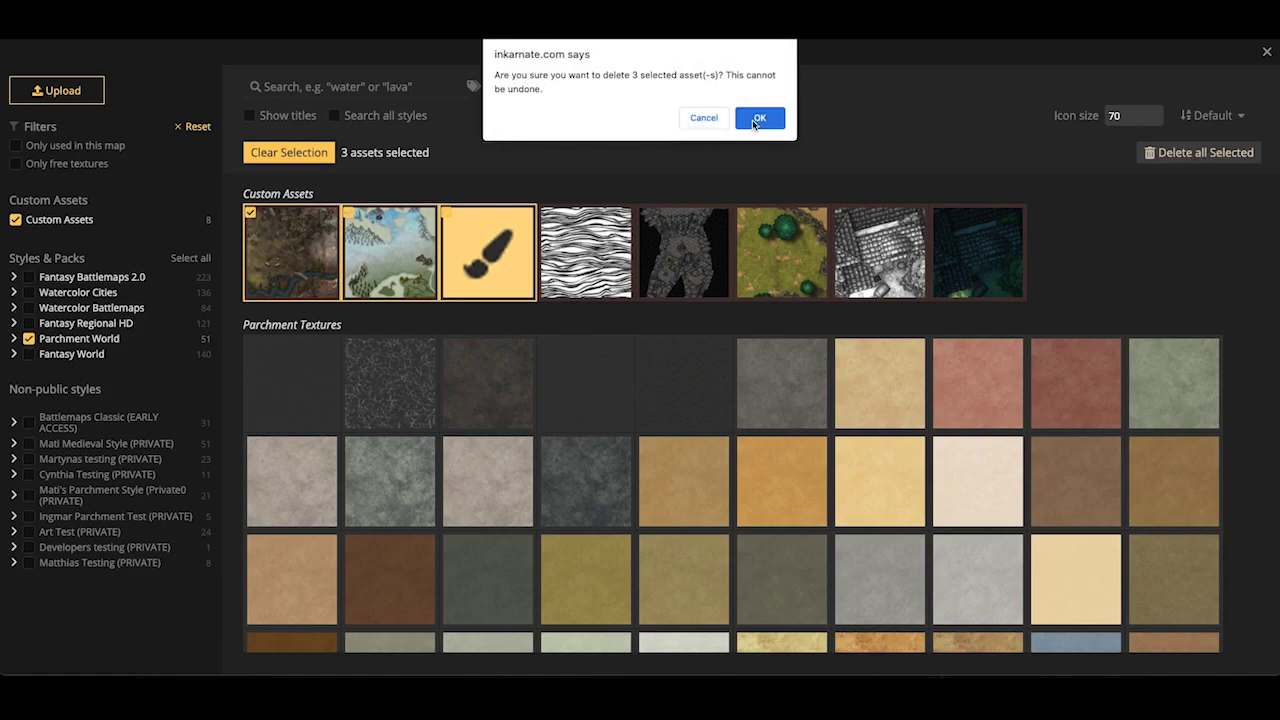
{"action": "left_click", "coordinate": [755, 122]}
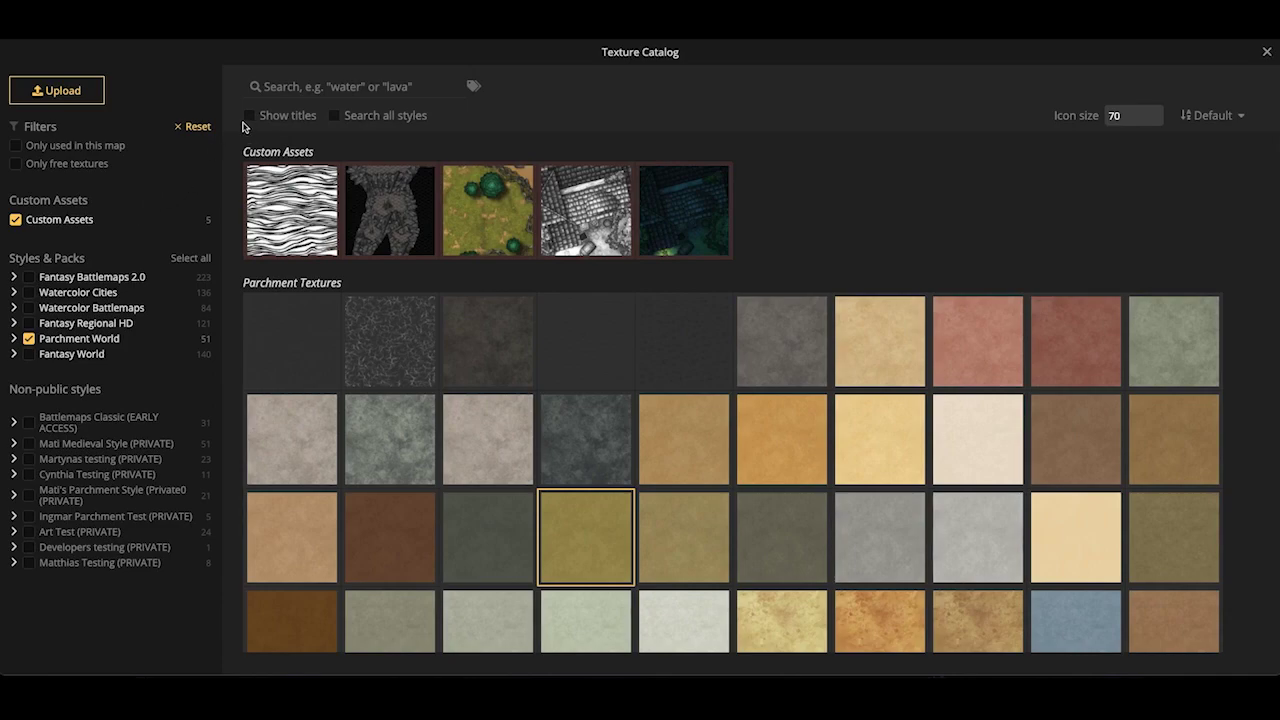
{"action": "left_click", "coordinate": [57, 89]}
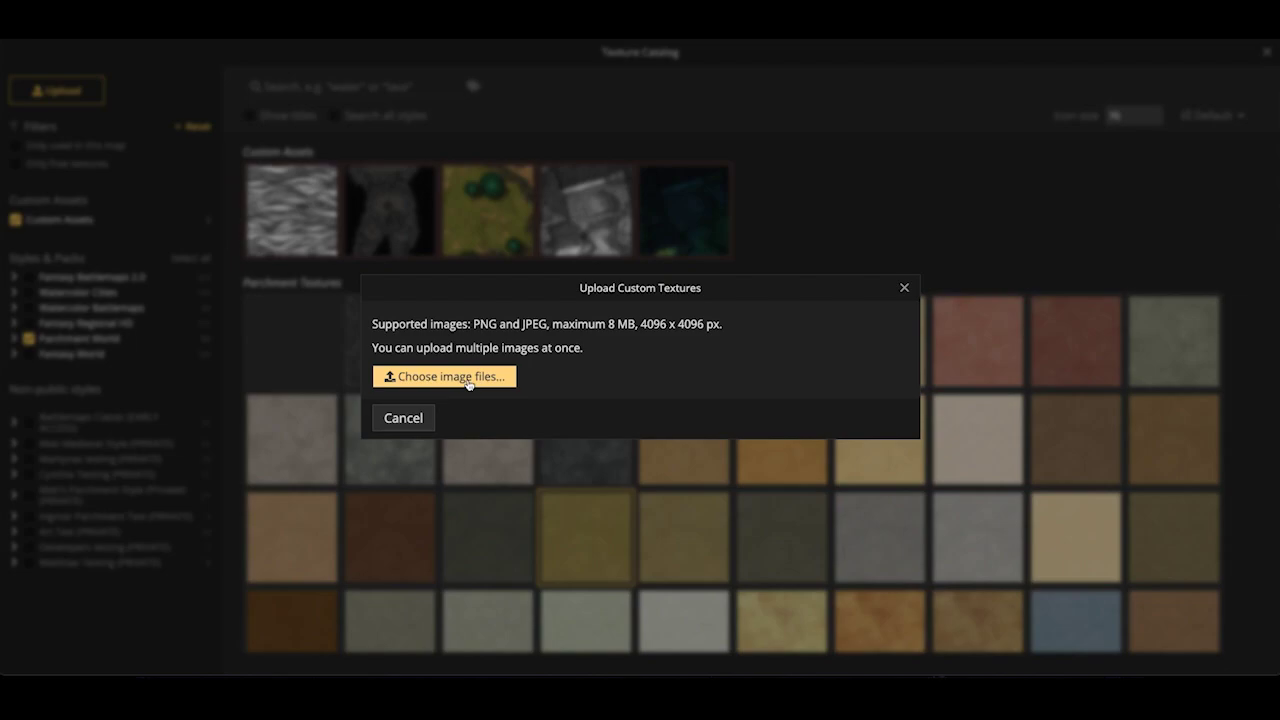
Choose tempmap.jpeg from the Downloads folder as the image to upload.
{"action": "left_click", "coordinate": [466, 380]}
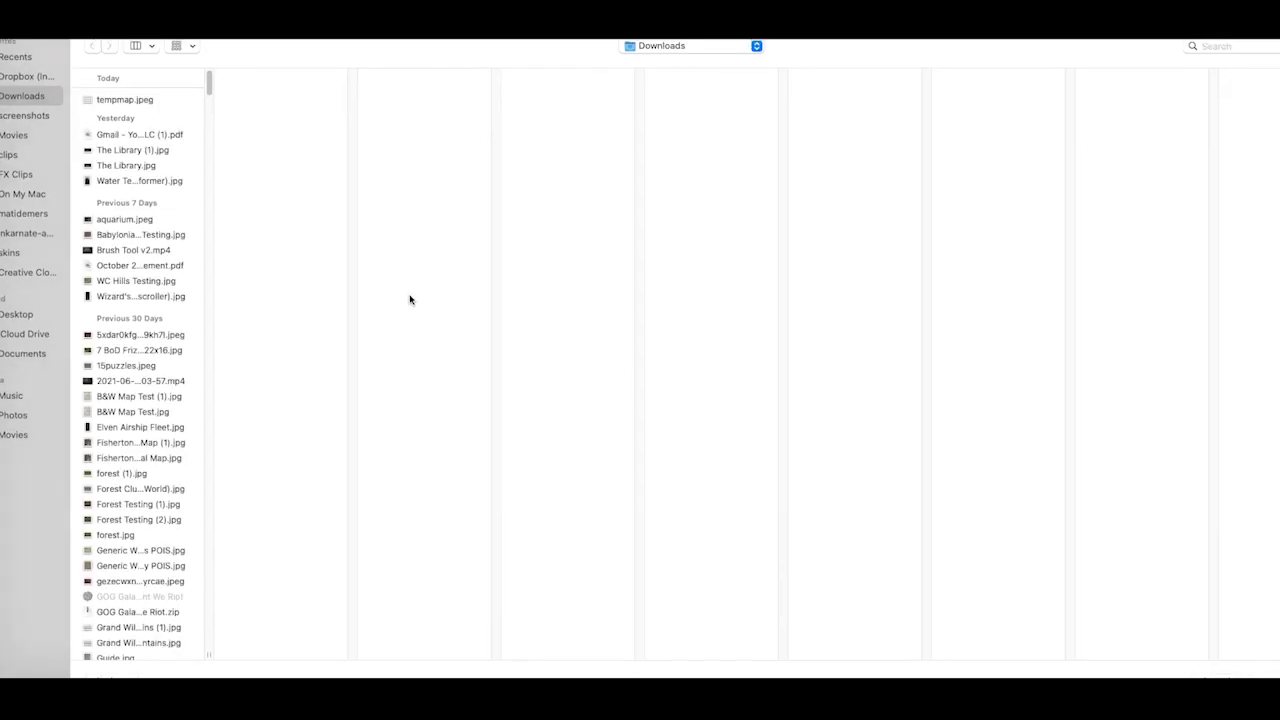
{"action": "left_click", "coordinate": [121, 103]}
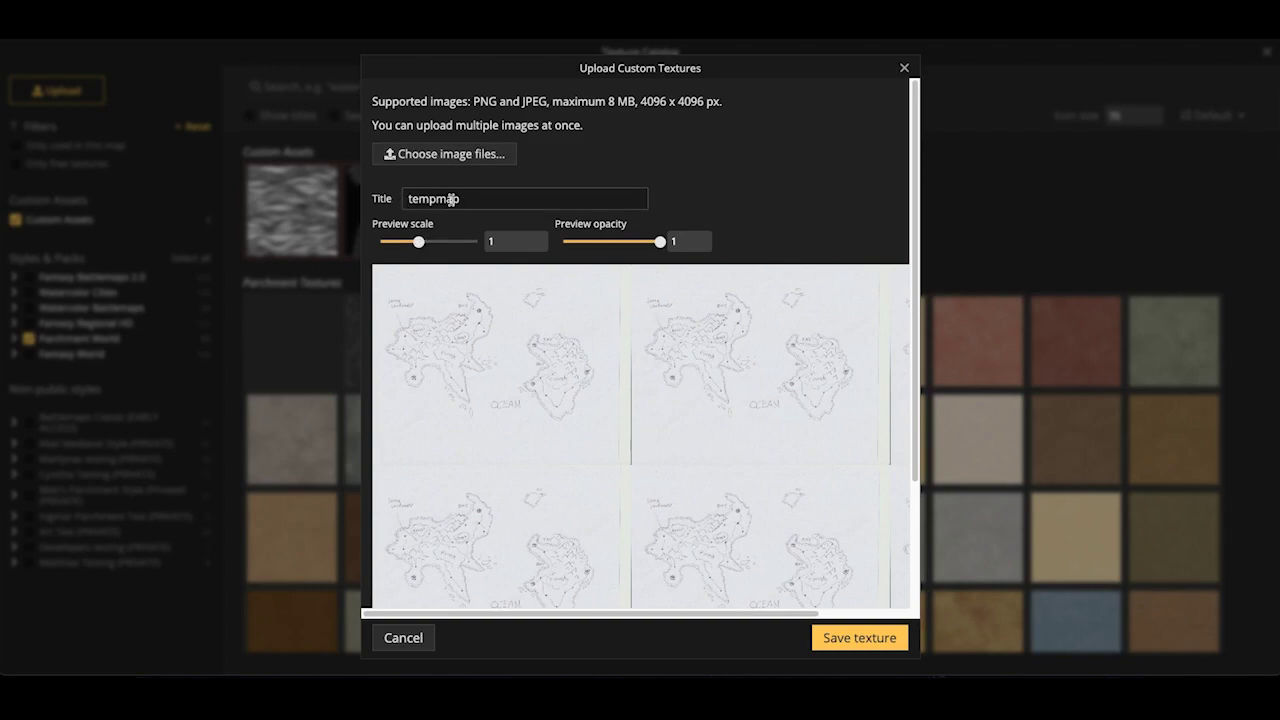
Save the tempmap texture with preview scale 2 and preview opacity 0.7.
{"action": "mouse_move", "coordinate": [420, 242]}
{"action": "left_mouse_down"}
{"action": "mouse_move", "coordinate": [434, 242]}
{"action": "mouse_move", "coordinate": [407, 243]}
{"action": "mouse_move", "coordinate": [430, 242]}
{"action": "left_mouse_up"}
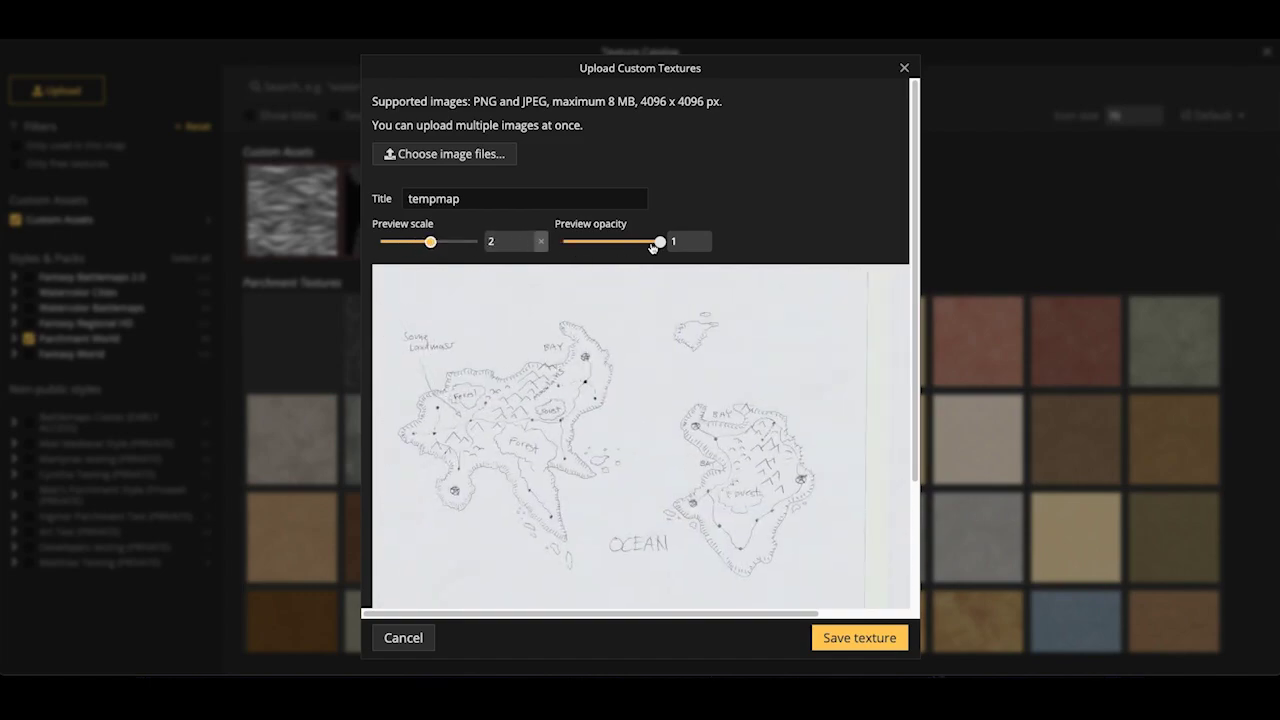
{"action": "left_click_drag", "start_coordinate": [660, 242], "coordinate": [632, 242]}
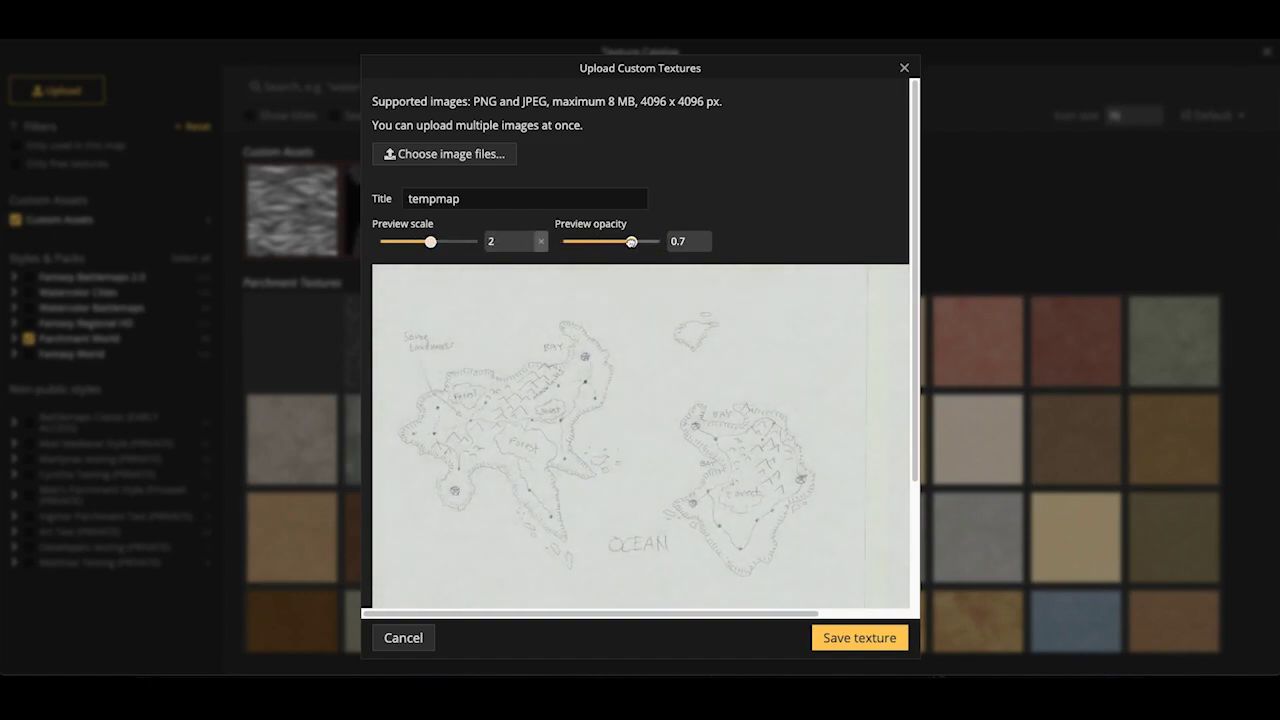
{"action": "left_click", "coordinate": [860, 638]}
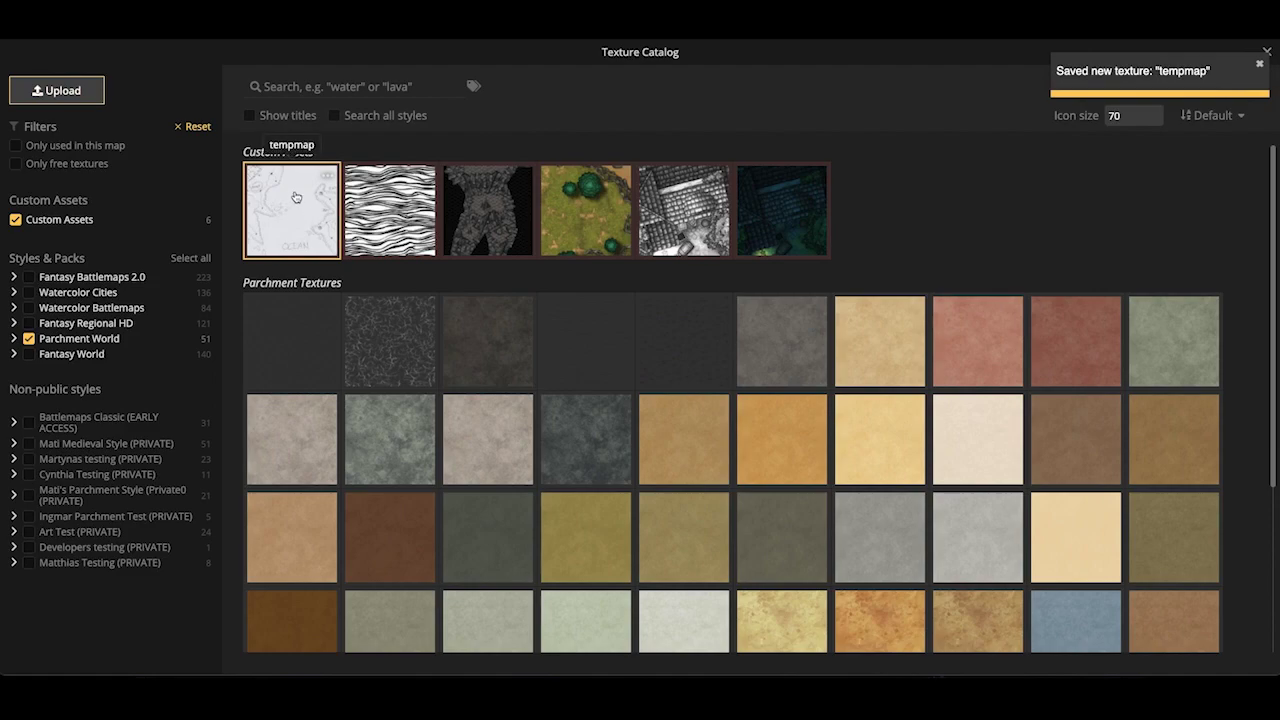
Paint the tempmap texture as a full-canvas rectangle on the BG layer.
{"action": "left_click", "coordinate": [290, 222]}
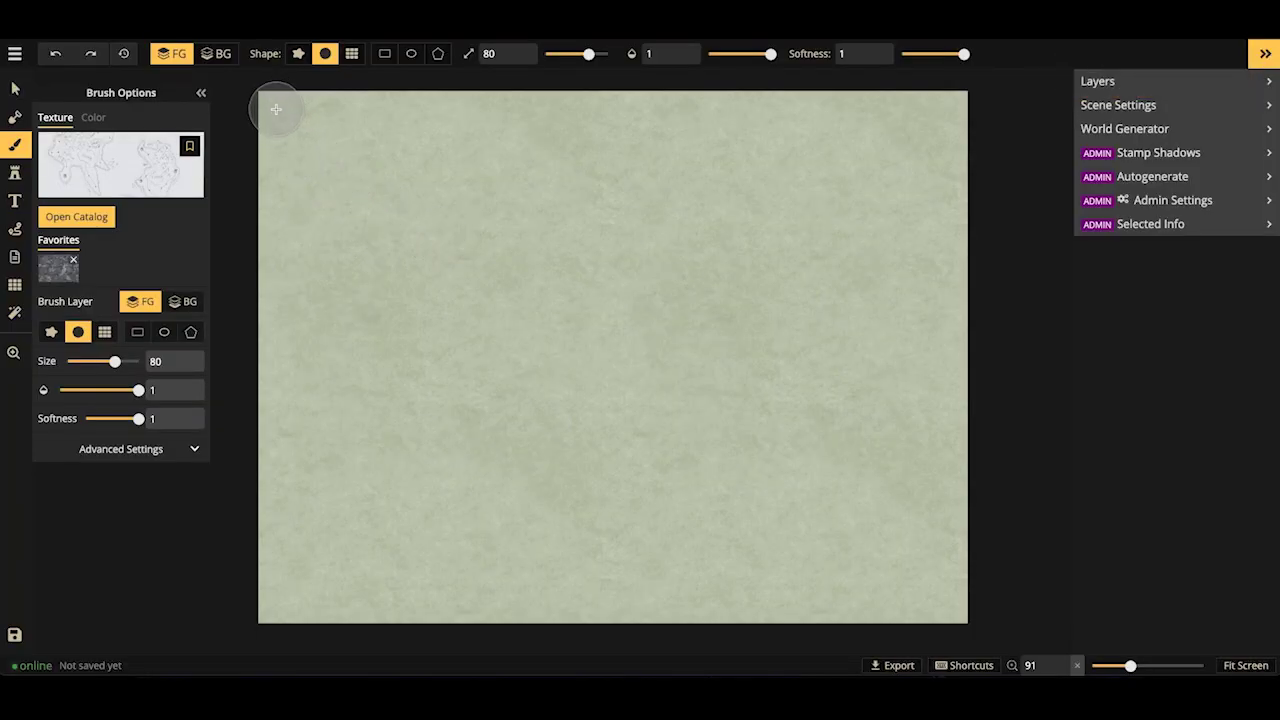
{"action": "left_click_drag", "start_coordinate": [277, 109], "coordinate": [675, 112]}
{"action": "left_click", "coordinate": [210, 53]}
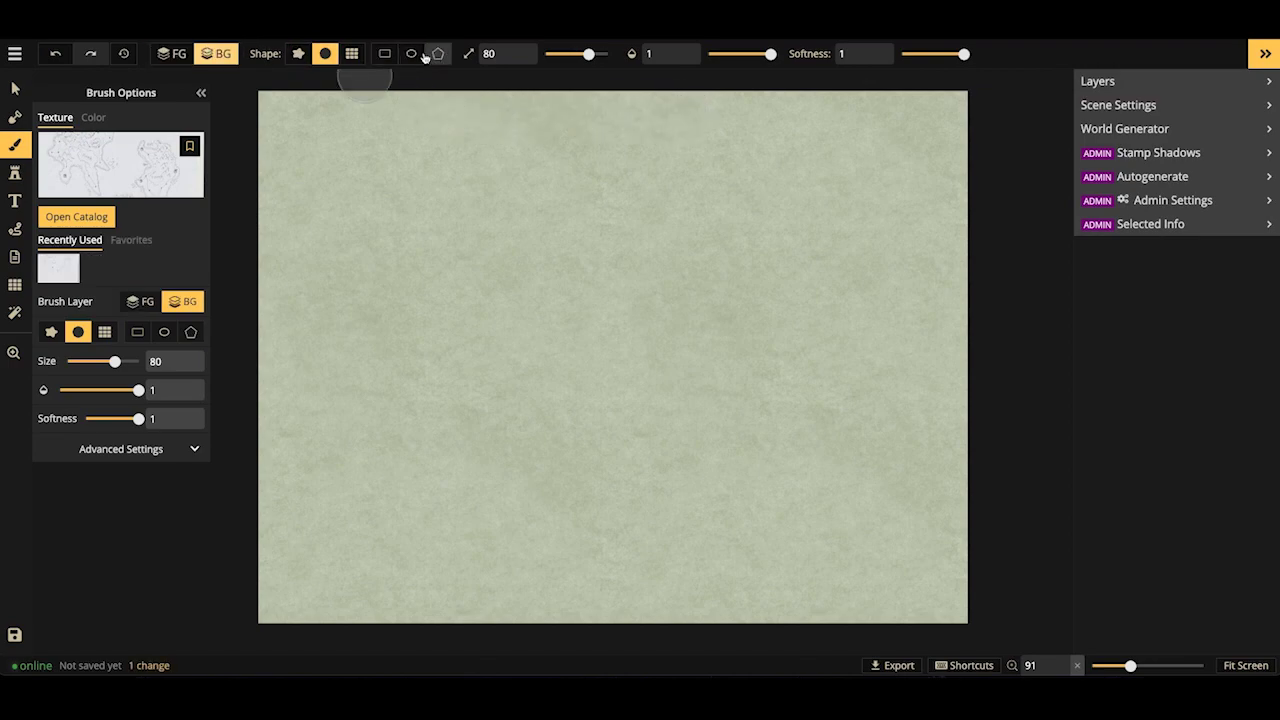
{"action": "left_click", "coordinate": [384, 53]}
{"action": "mouse_move", "coordinate": [240, 84]}
{"action": "left_mouse_down"}
{"action": "mouse_move", "coordinate": [474, 305]}
{"action": "mouse_move", "coordinate": [981, 632]}
{"action": "left_mouse_up"}
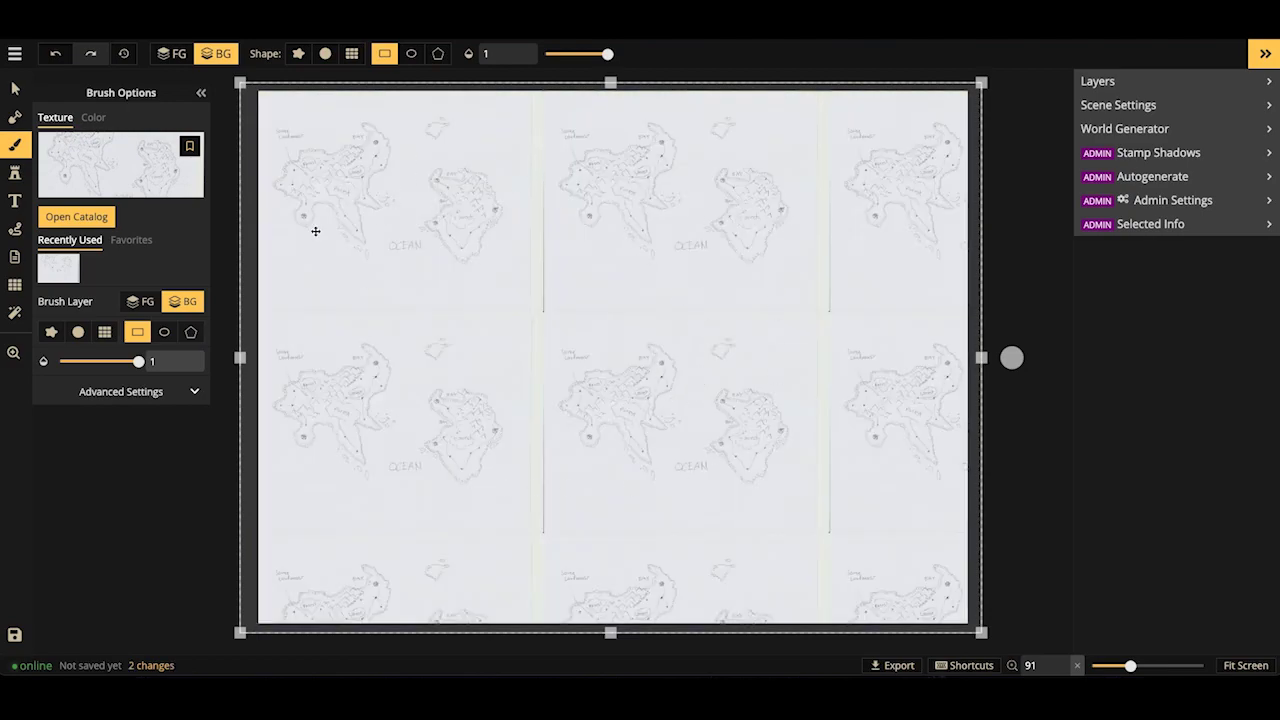
Raise the texture placement Size to 277.54 and repaint the background rectangle.
{"action": "left_click", "coordinate": [135, 393]}
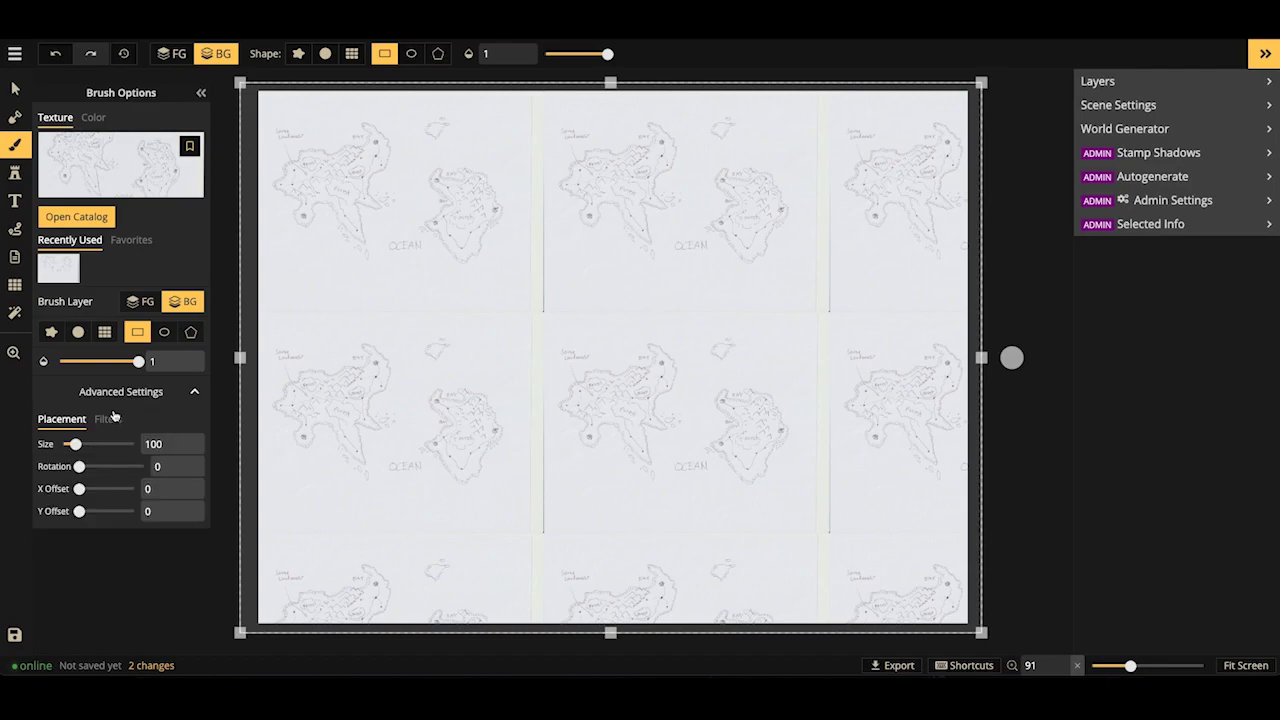
{"action": "left_click_drag", "start_coordinate": [75, 444], "coordinate": [102, 453]}
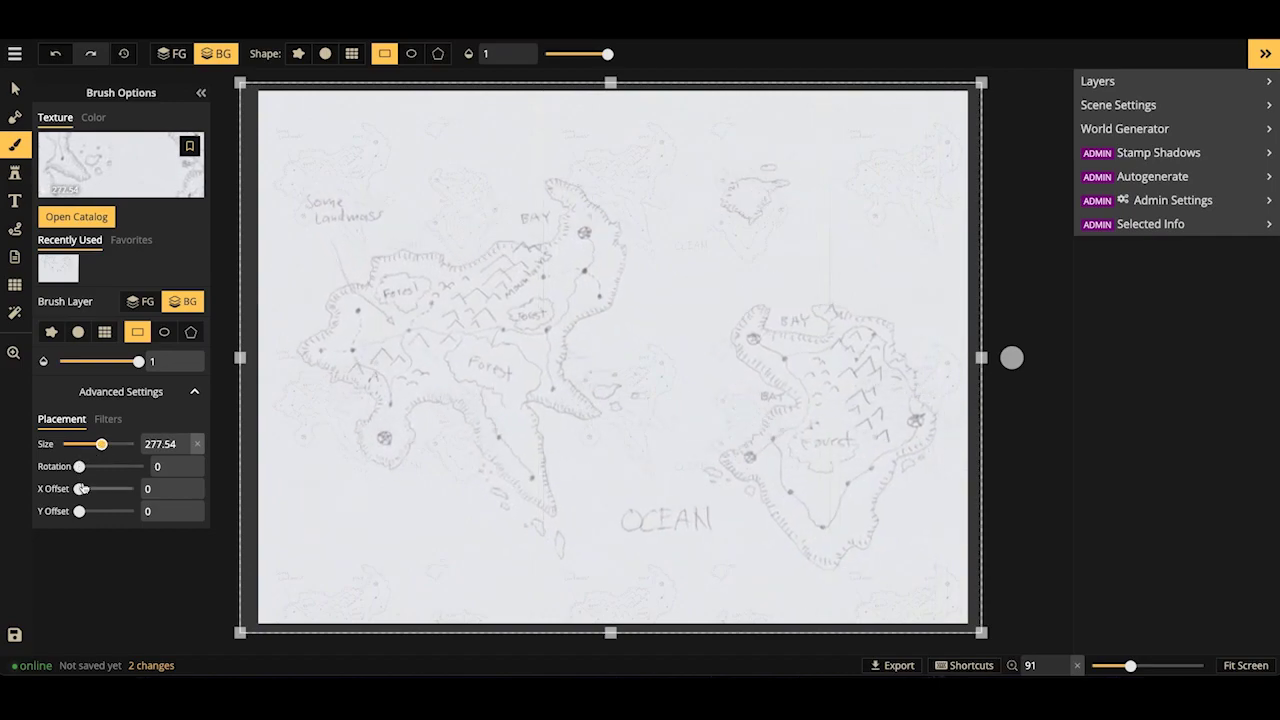
{"action": "left_click_drag", "start_coordinate": [79, 466], "coordinate": [79, 511]}
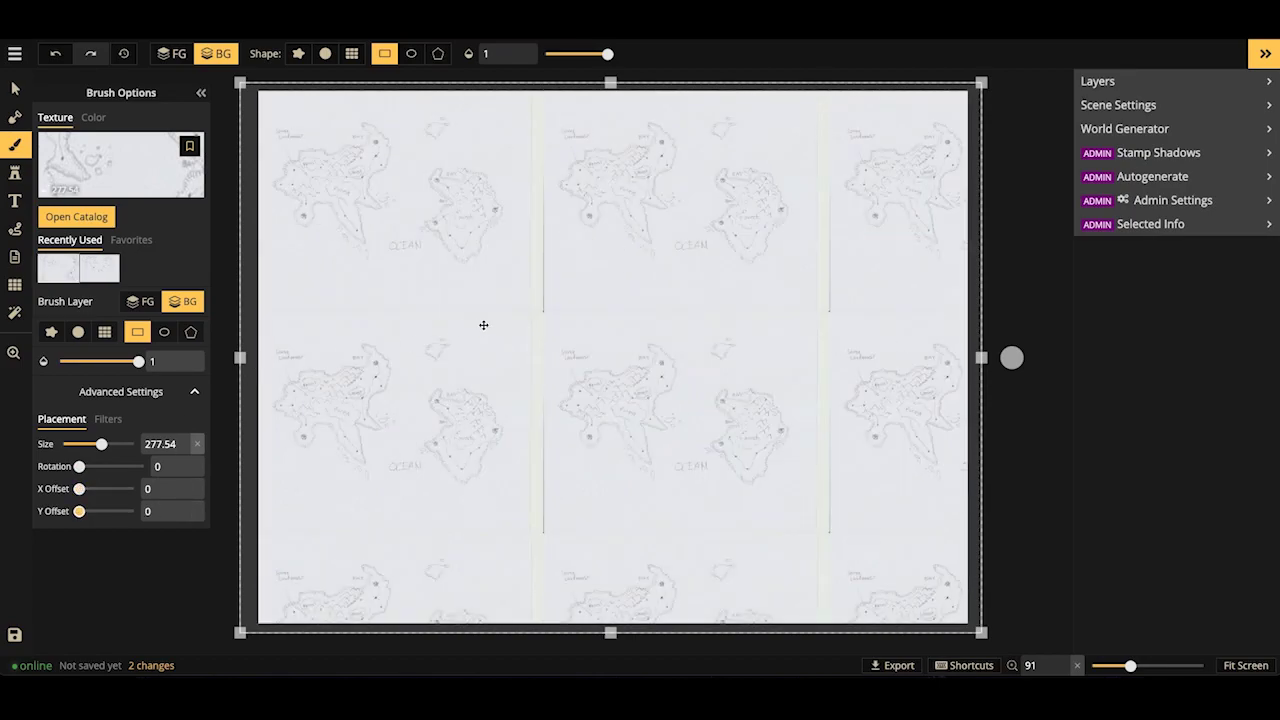
{"action": "left_click", "coordinate": [483, 325]}
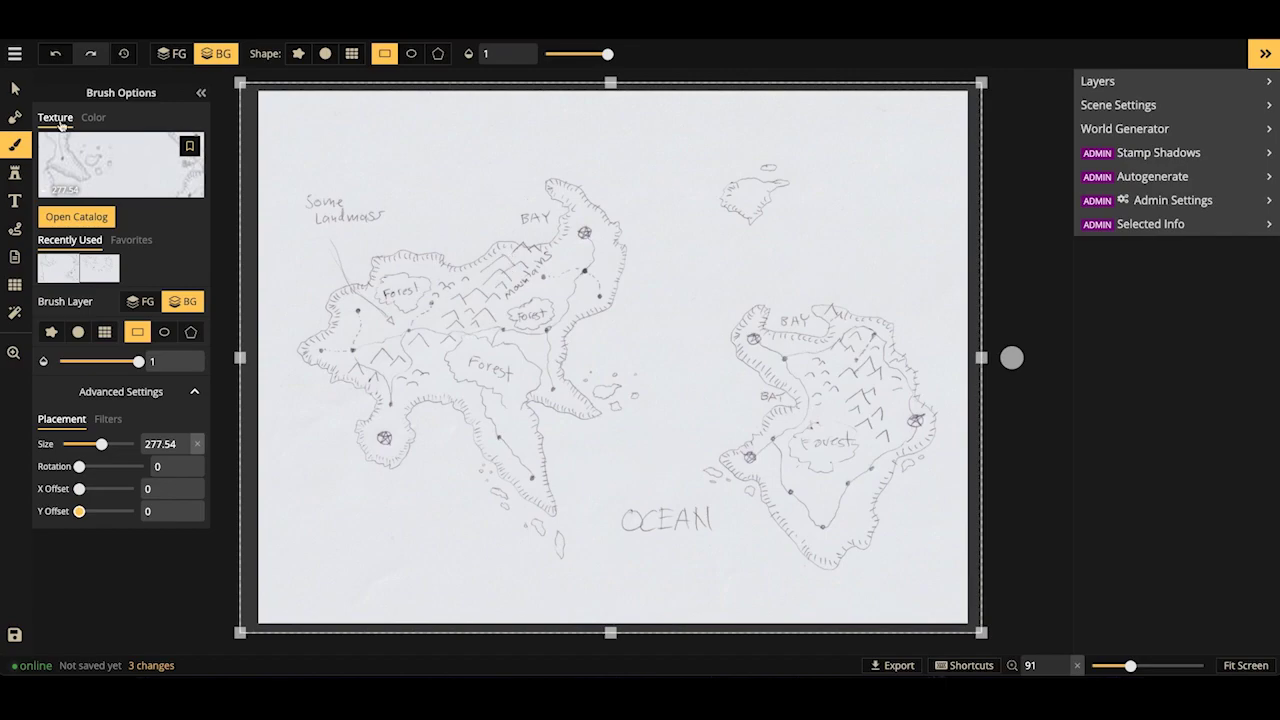
{"action": "left_click", "coordinate": [15, 90]}
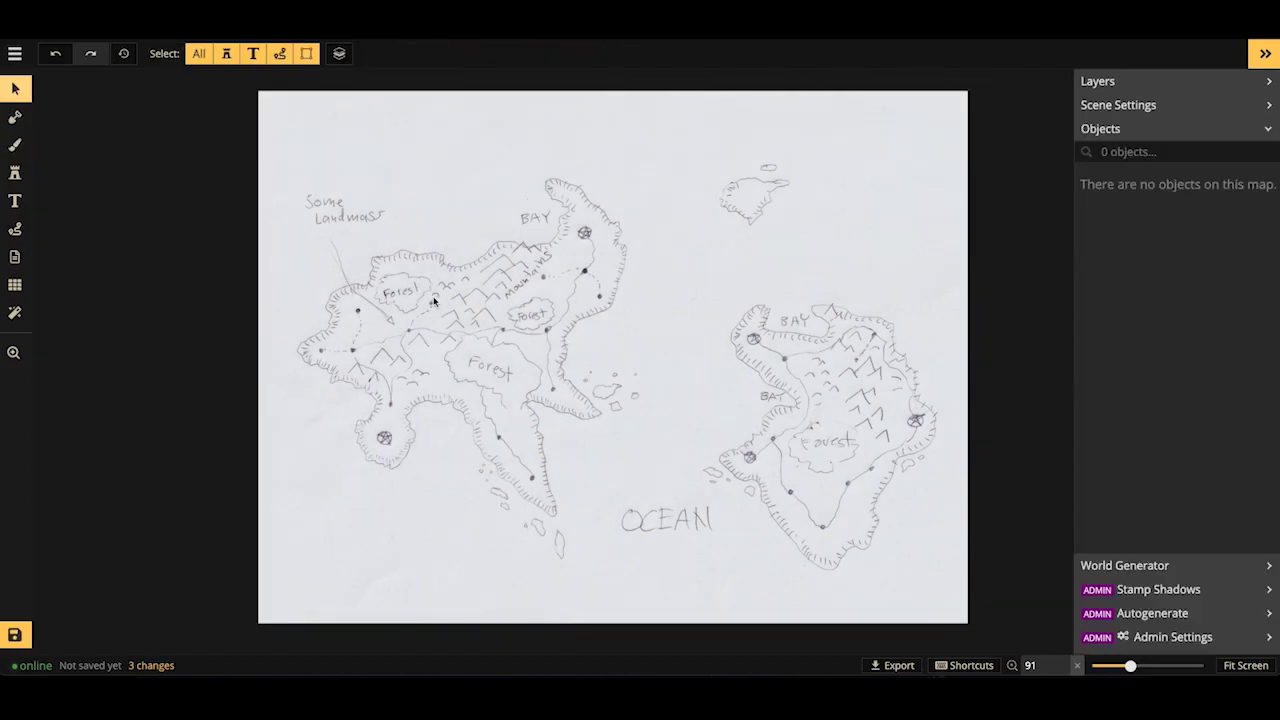
Switch to the Stamp Tool and open the Stamp Catalog.
{"action": "left_click", "coordinate": [17, 172]}
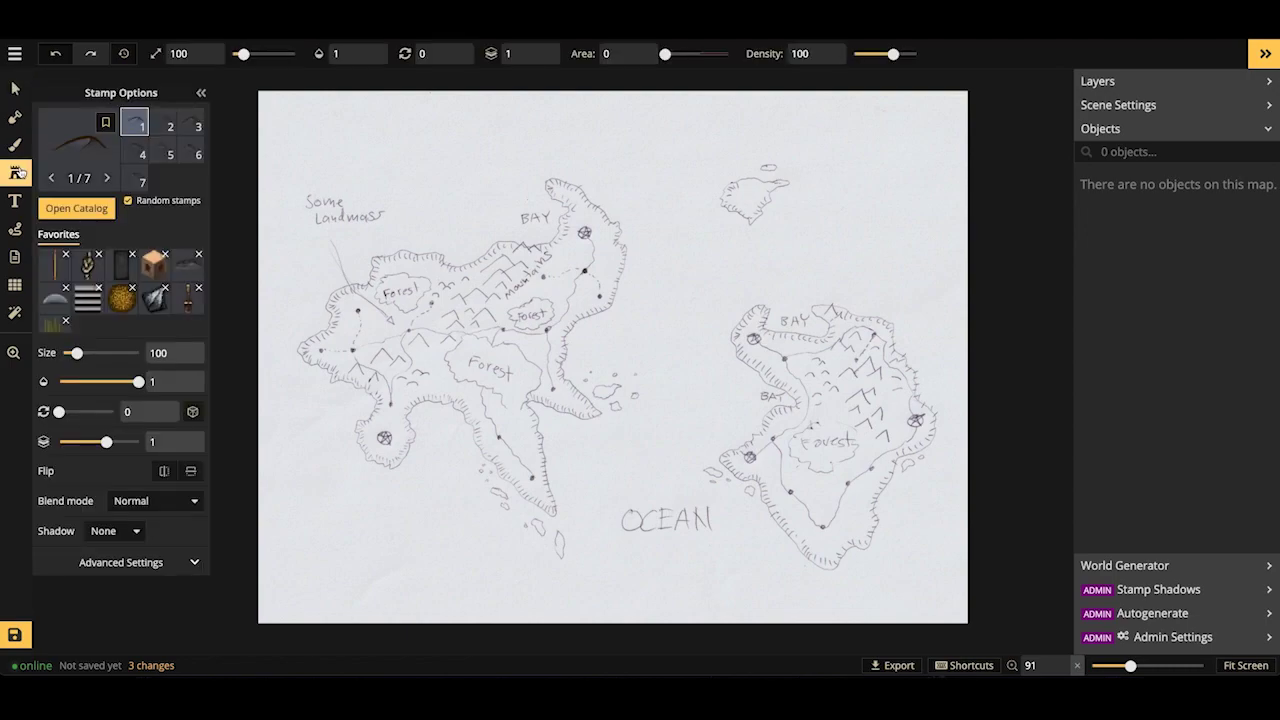
{"action": "left_click", "coordinate": [76, 208]}
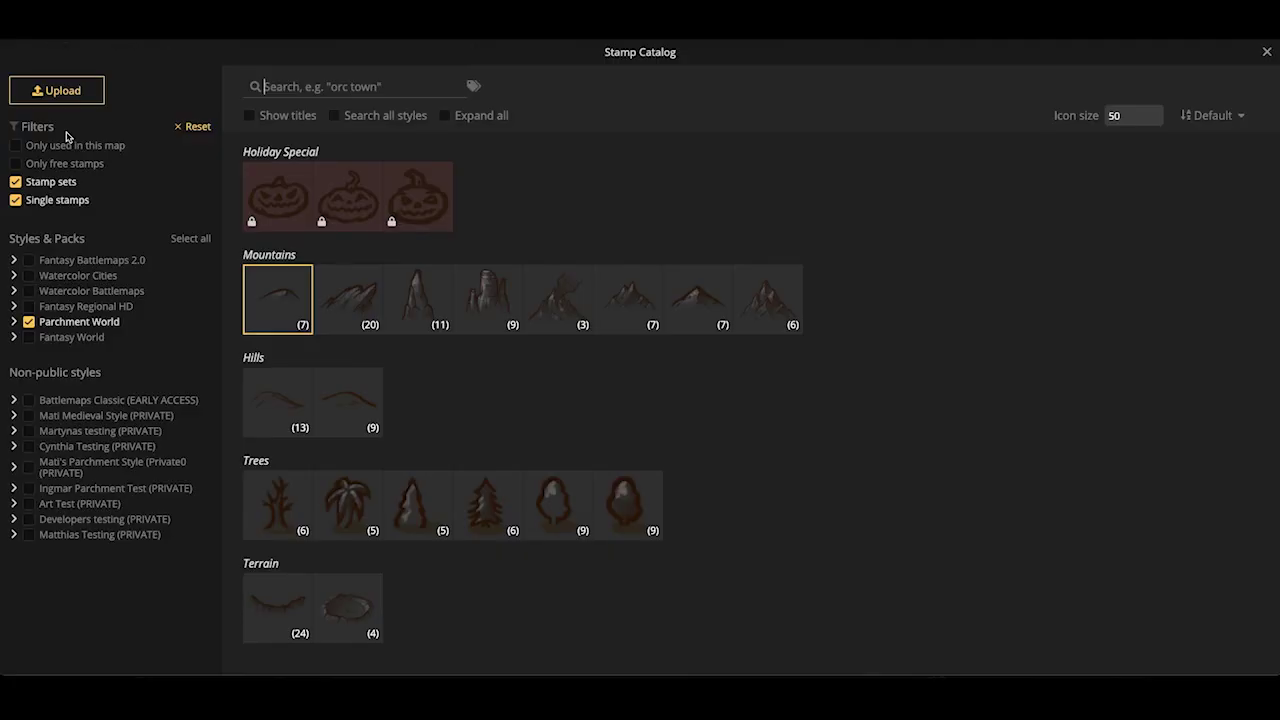
Upload tempmap.jpeg as custom stamp 'tempmap' at preview scale 2.63 and save it.
{"action": "left_click", "coordinate": [57, 93]}
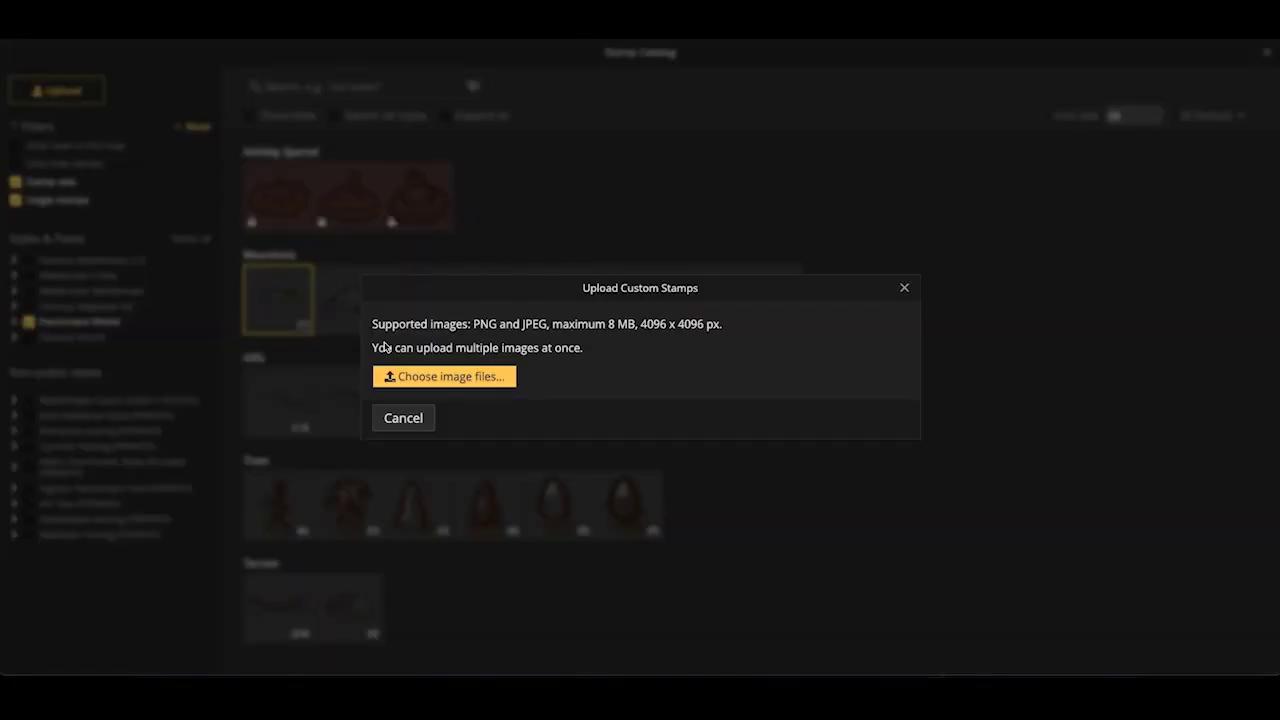
{"action": "left_click", "coordinate": [435, 378]}
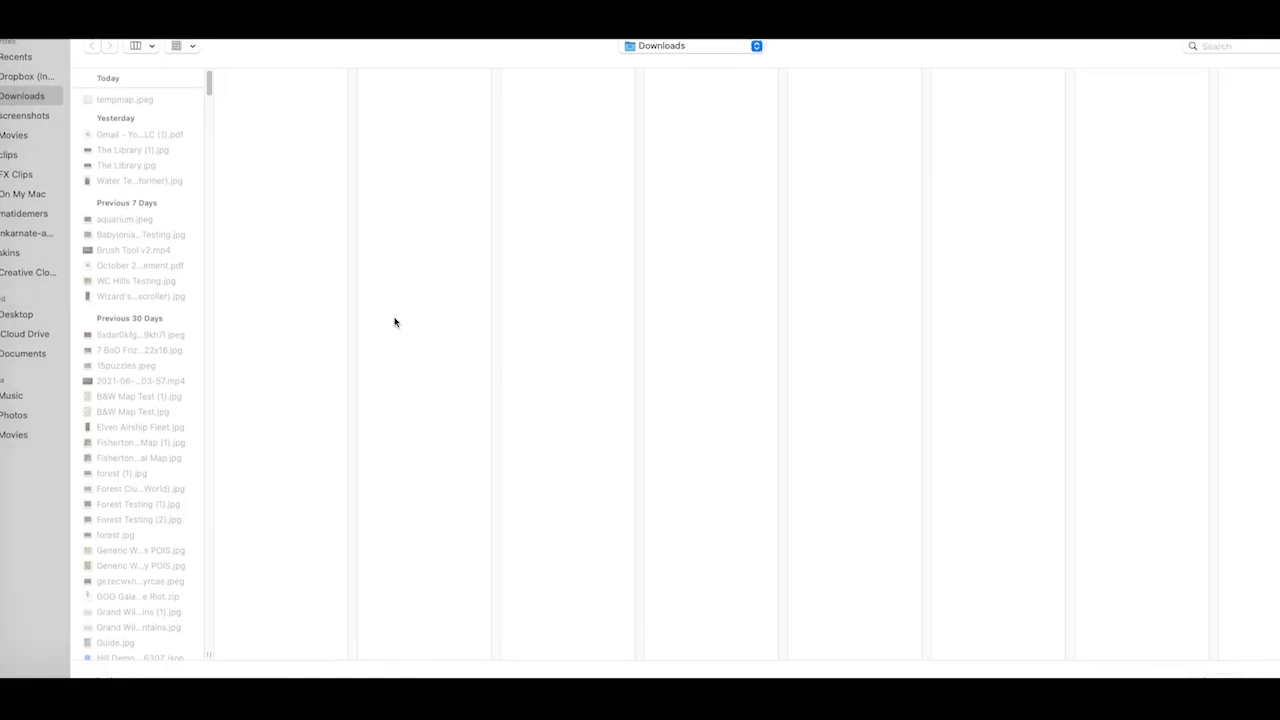
{"action": "left_click", "coordinate": [138, 102]}
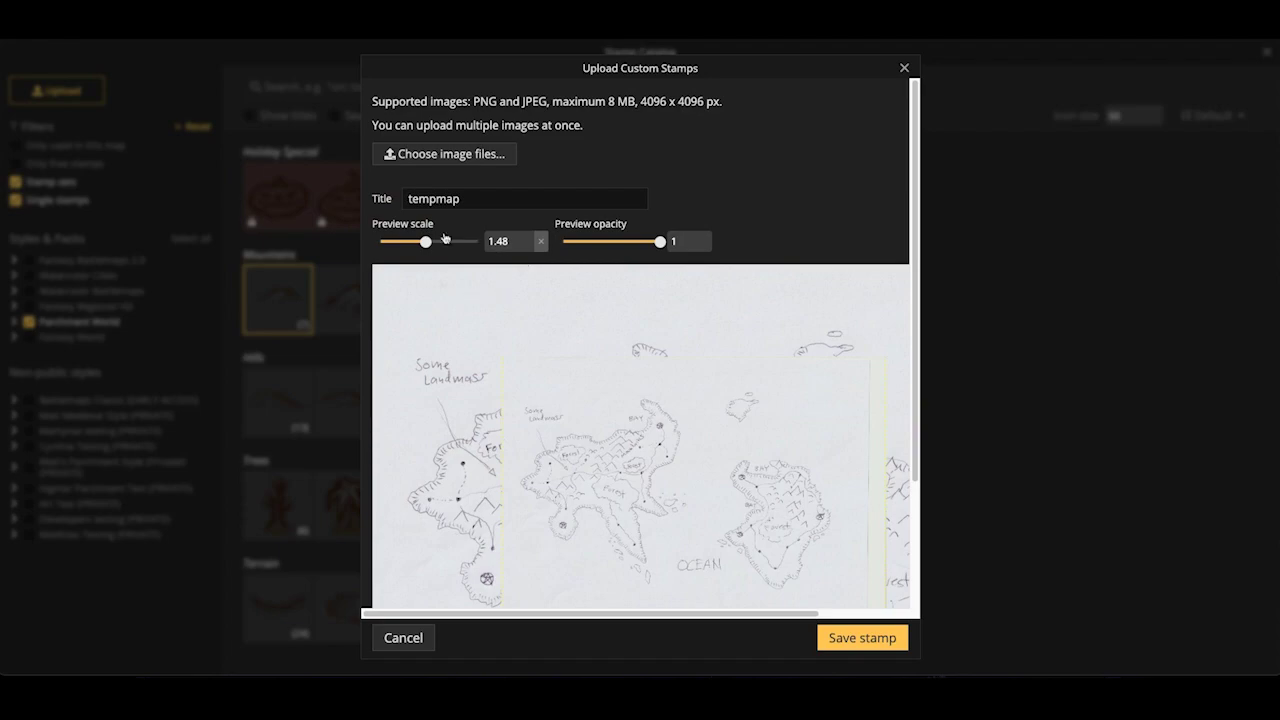
{"action": "left_click_drag", "start_coordinate": [425, 241], "coordinate": [435, 242]}
{"action": "left_click_drag", "start_coordinate": [645, 244], "coordinate": [662, 242]}
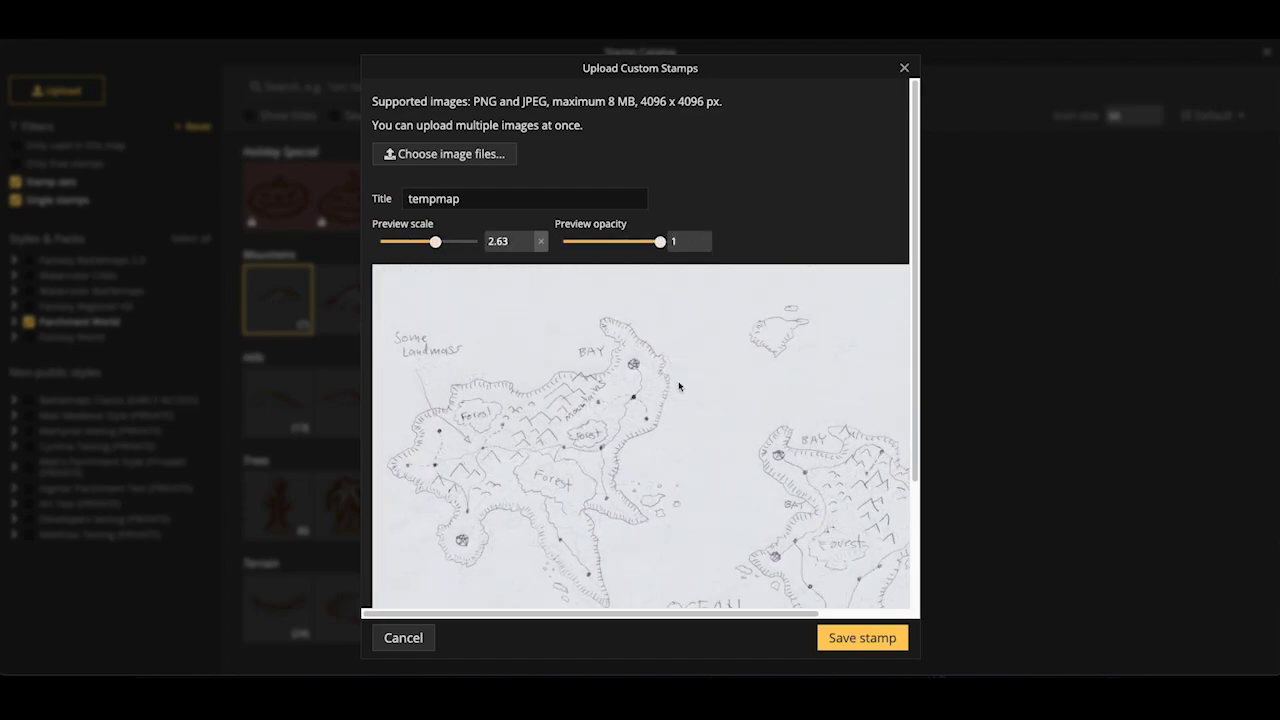
{"action": "left_click", "coordinate": [888, 636]}
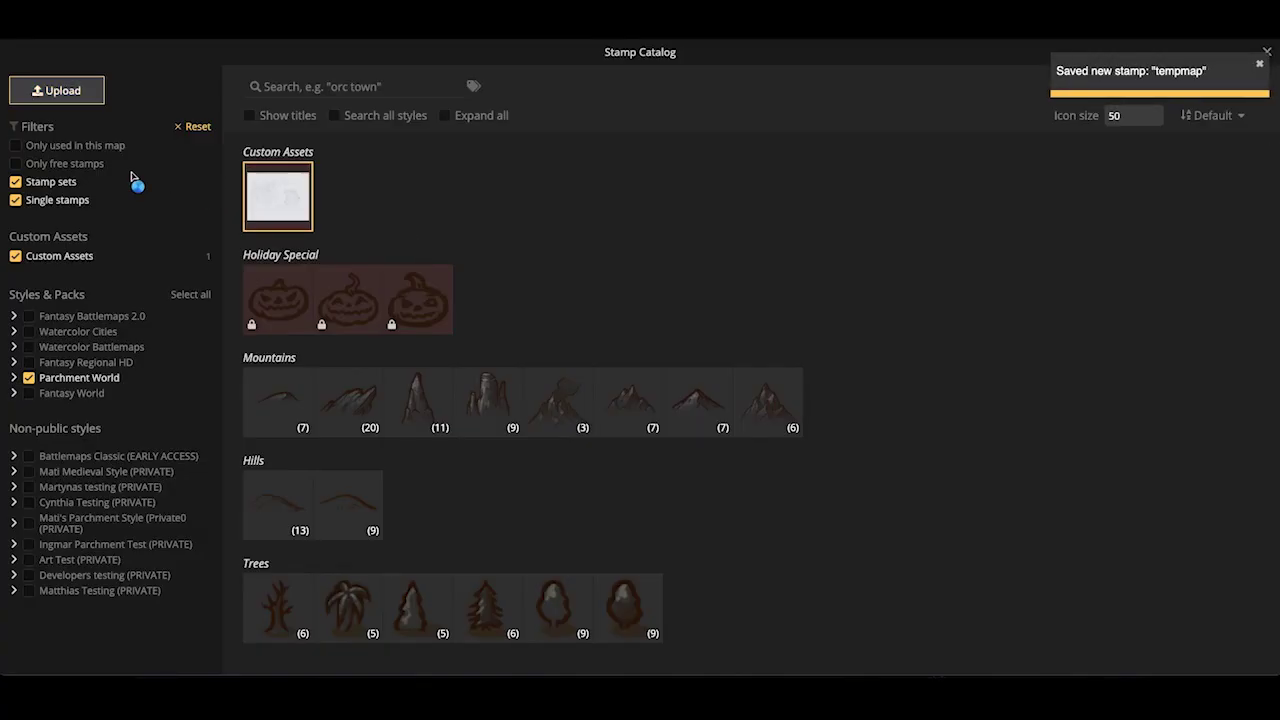
Scale the tempmap stamp up to size 290, place a trial copy, then delete it.
{"action": "left_click", "coordinate": [277, 194]}
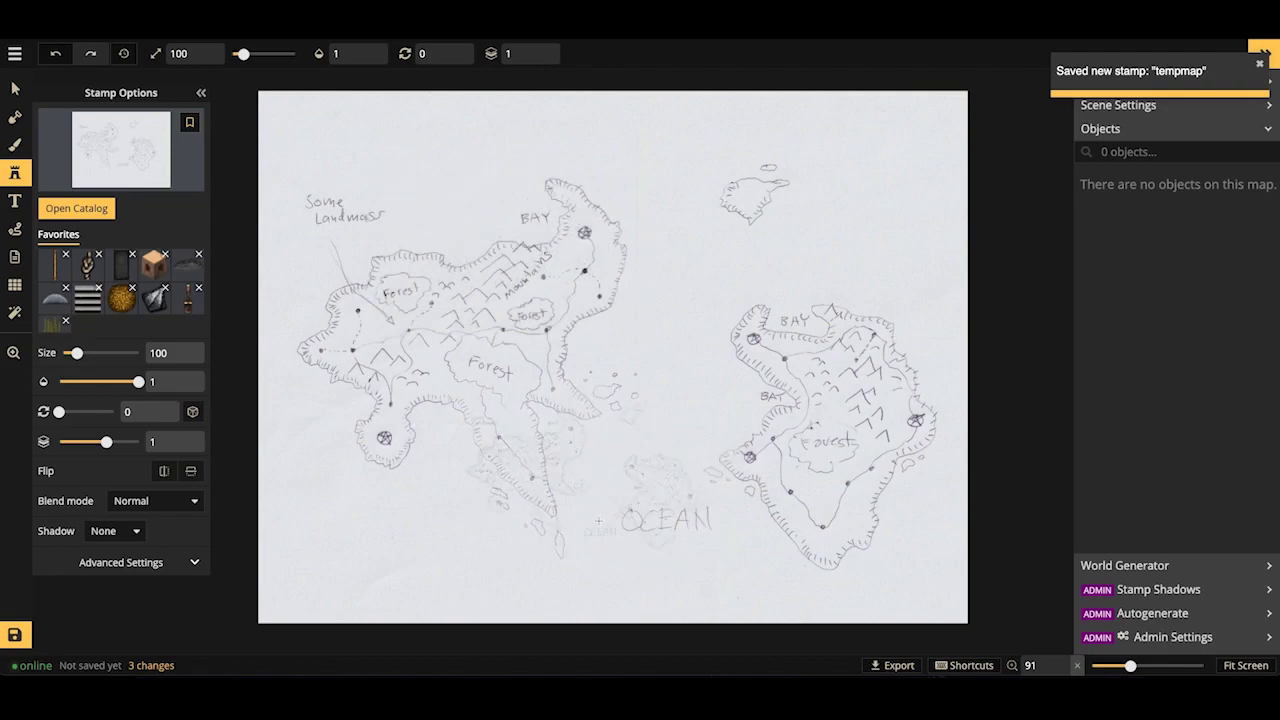
{"action": "scroll", "coordinate": [550, 408], "scroll_direction": "up", "scroll_amount": 1}
{"action": "scroll", "coordinate": [550, 408], "scroll_direction": "up", "scroll_amount": 12}
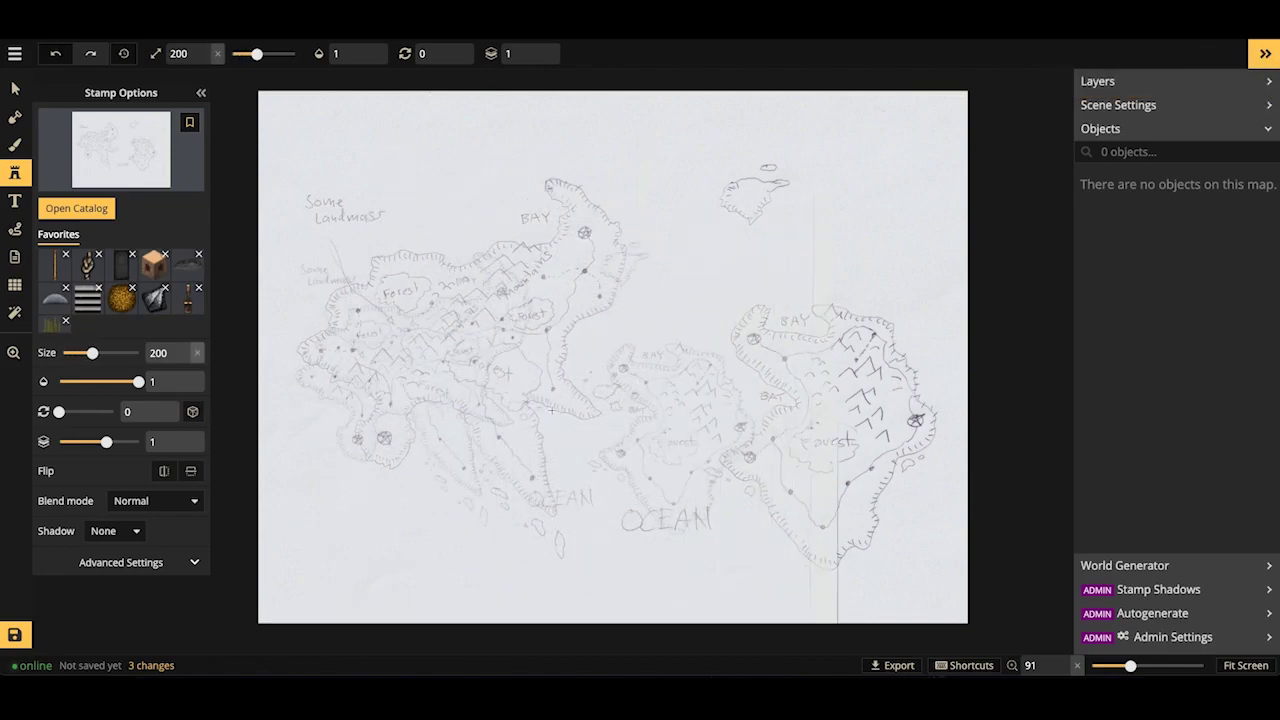
{"action": "scroll", "coordinate": [550, 408], "scroll_direction": "up", "scroll_amount": 6}
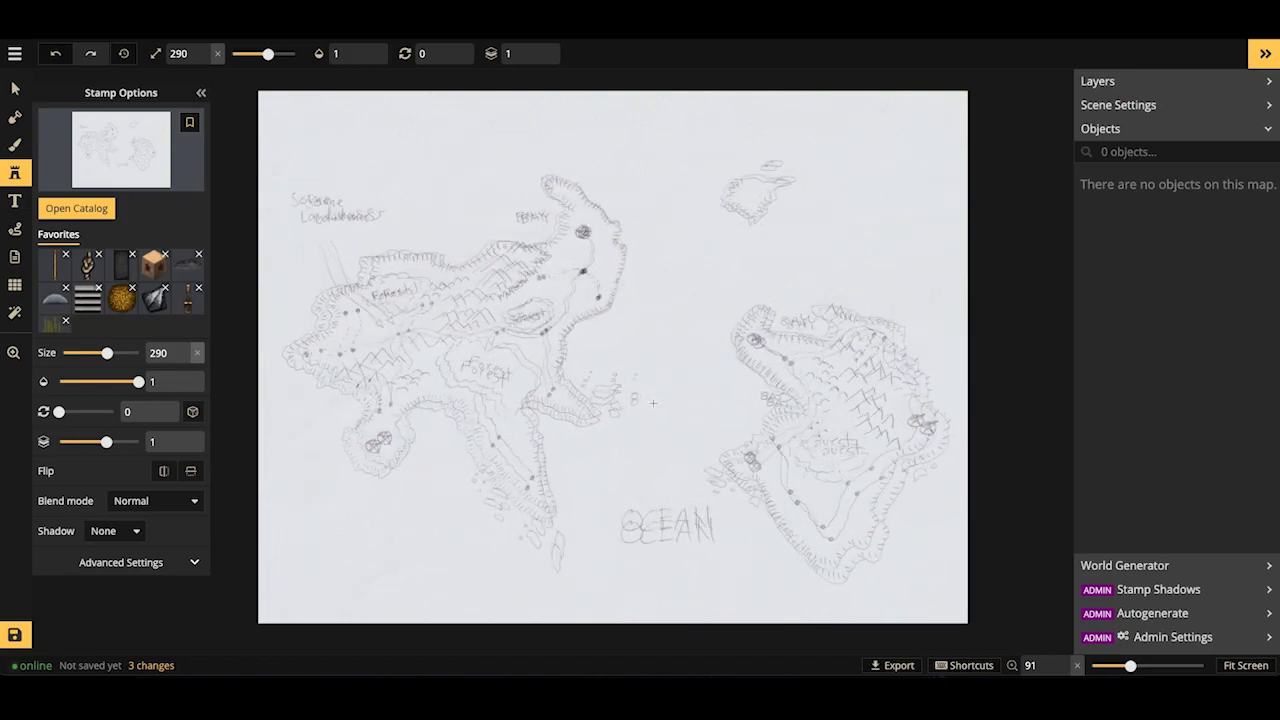
{"action": "left_click", "coordinate": [647, 399]}
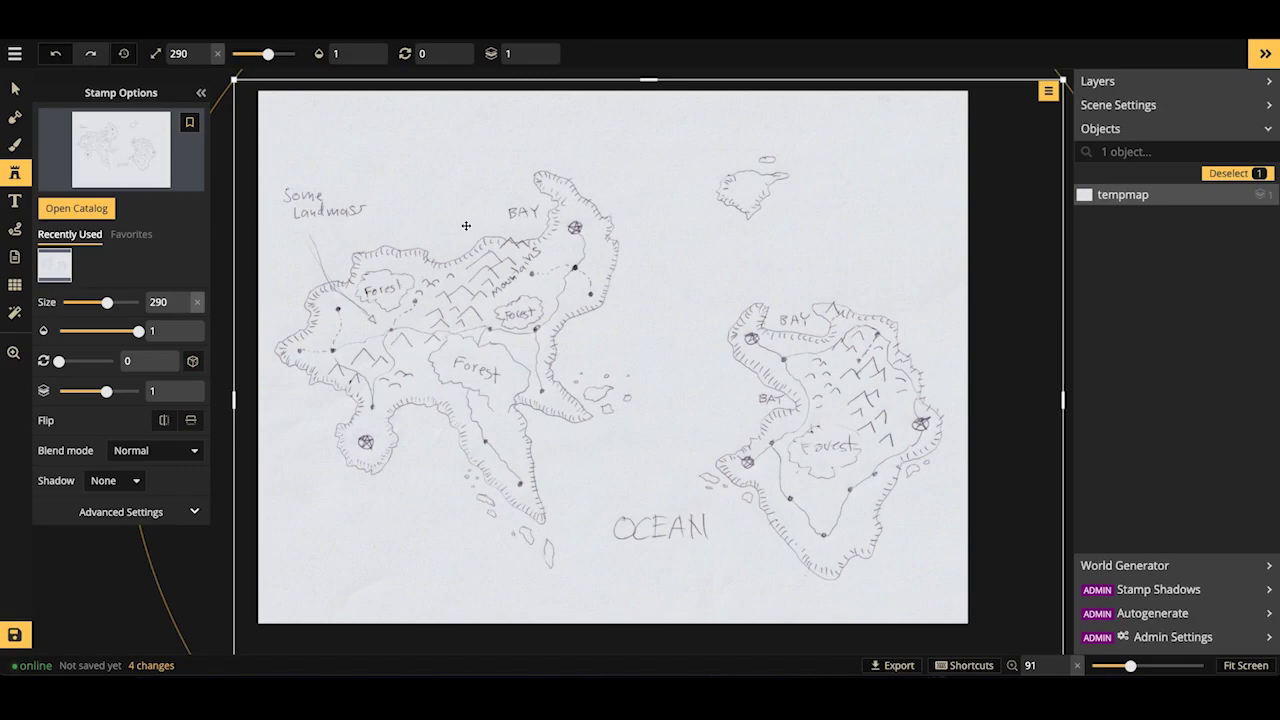
{"action": "key", "text": "Delete"}
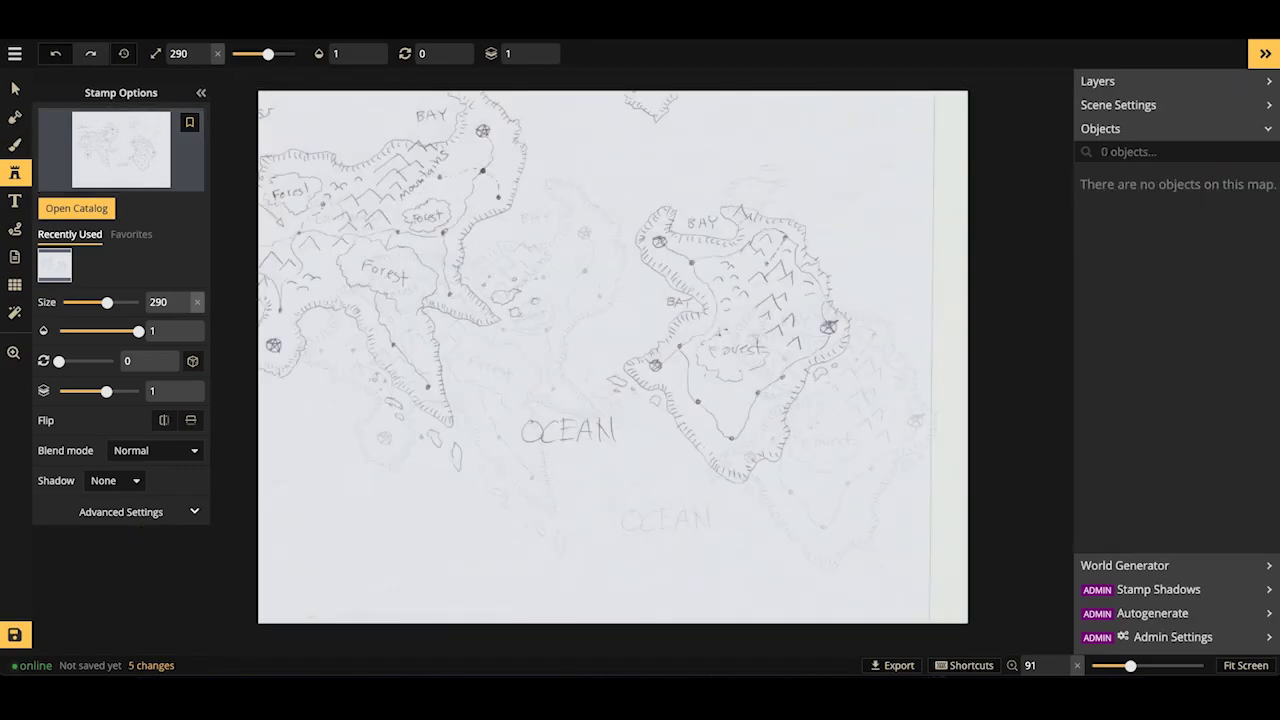
Fill the whole canvas with a grey parchment texture using the rectangle brush.
{"action": "left_click", "coordinate": [5, 90]}
{"action": "left_click", "coordinate": [15, 117]}
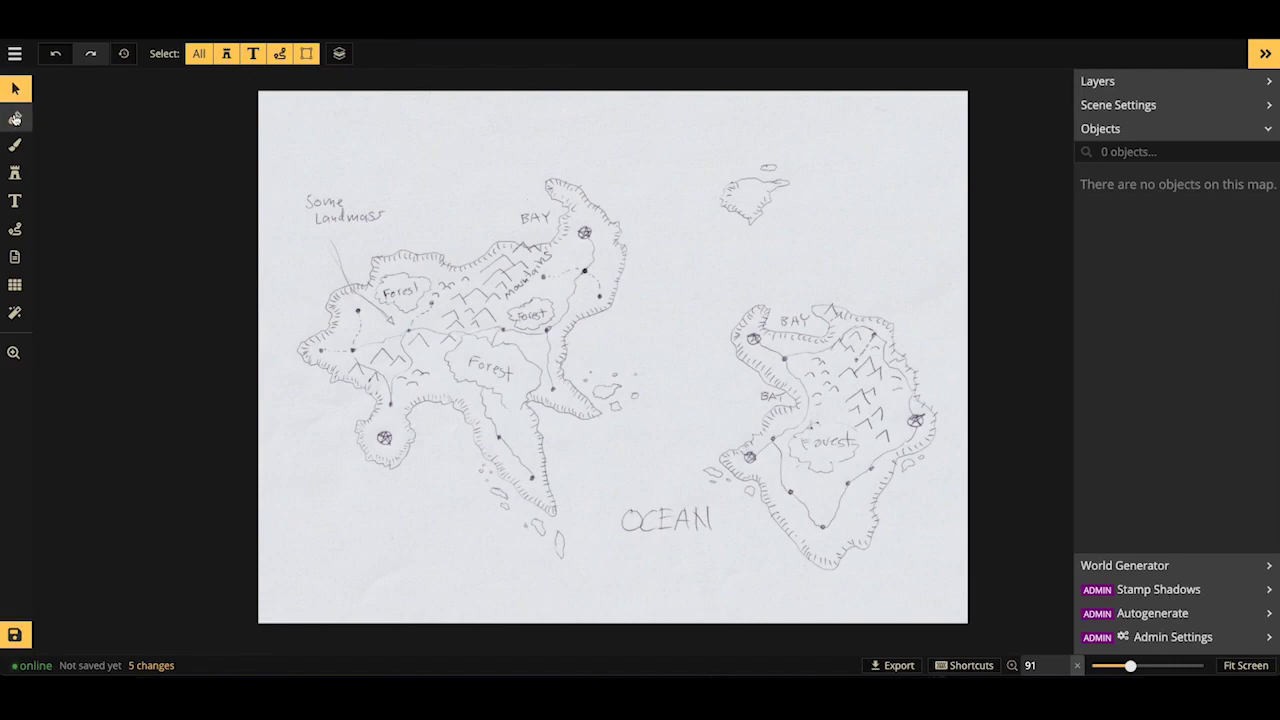
{"action": "left_click", "coordinate": [15, 150]}
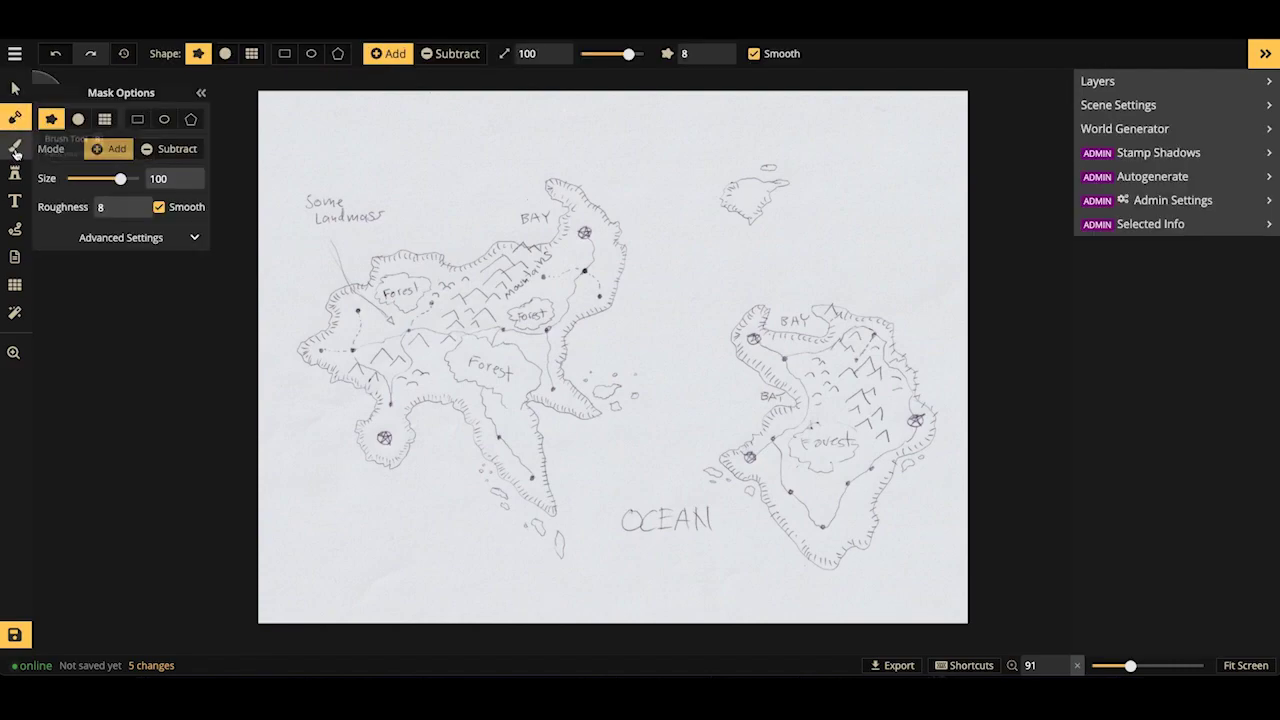
{"action": "left_click", "coordinate": [87, 152]}
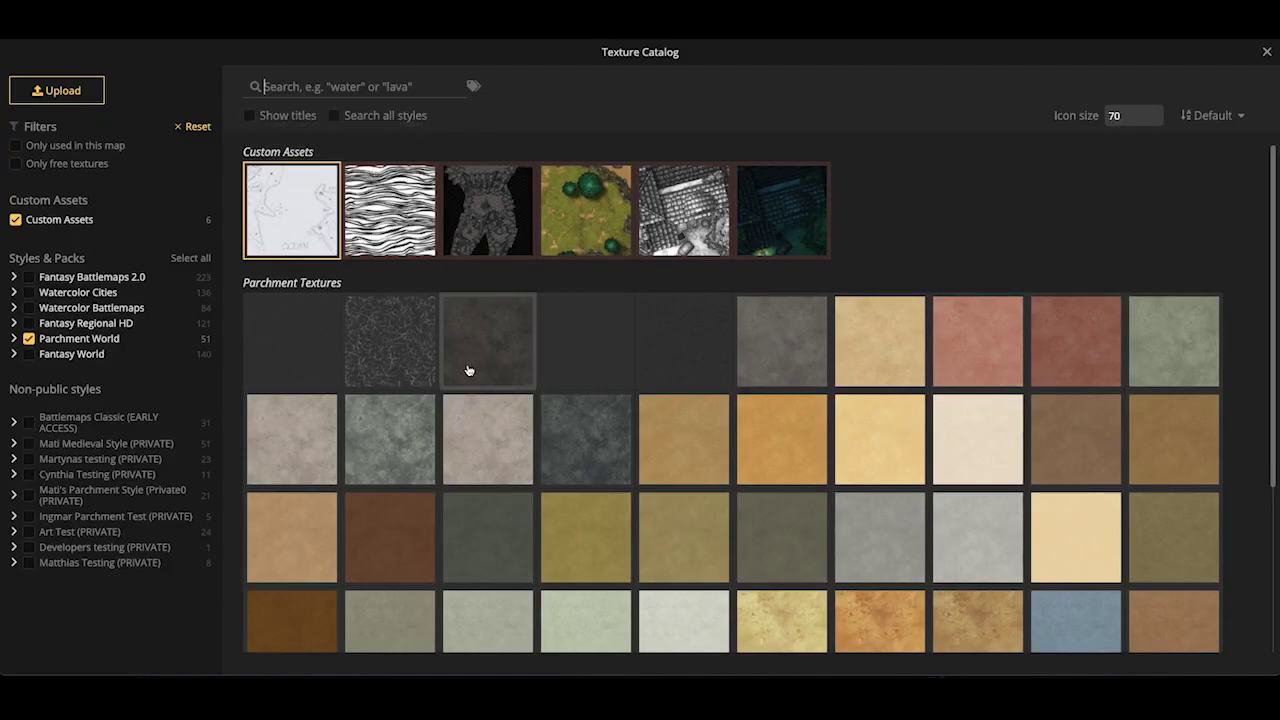
{"action": "left_click", "coordinate": [777, 360]}
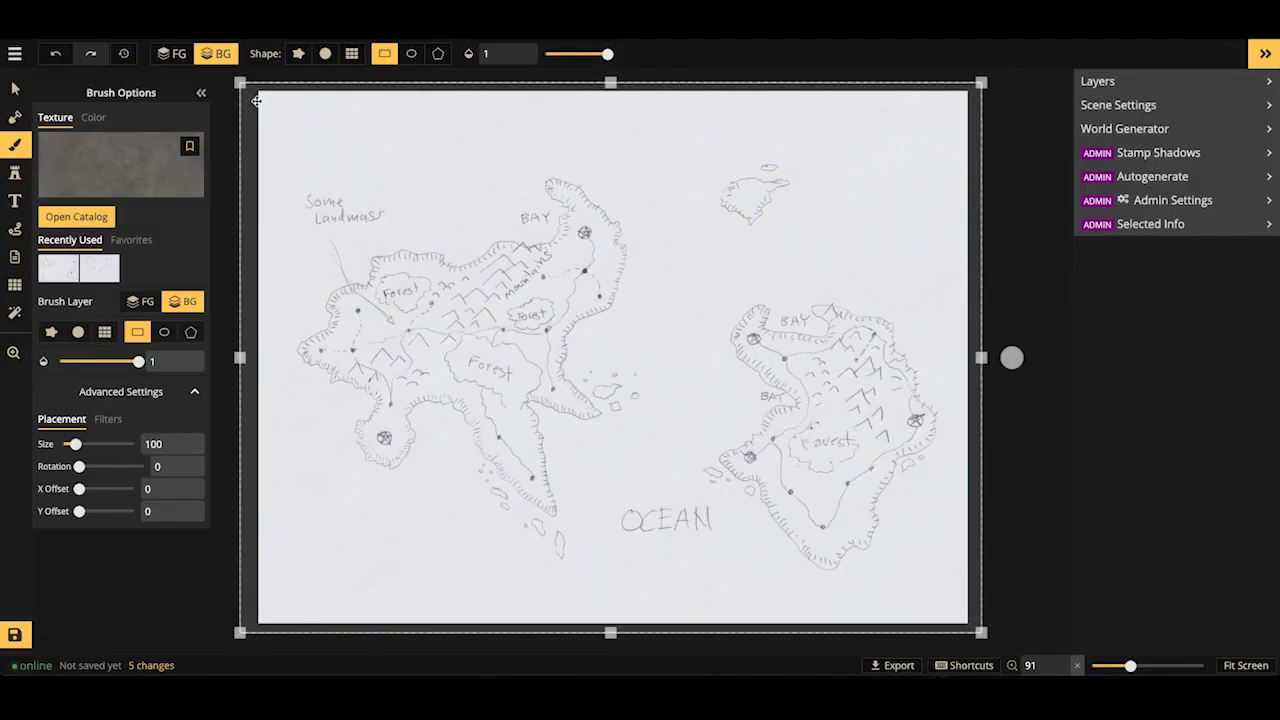
{"action": "left_click_drag", "start_coordinate": [259, 118], "coordinate": [966, 622]}
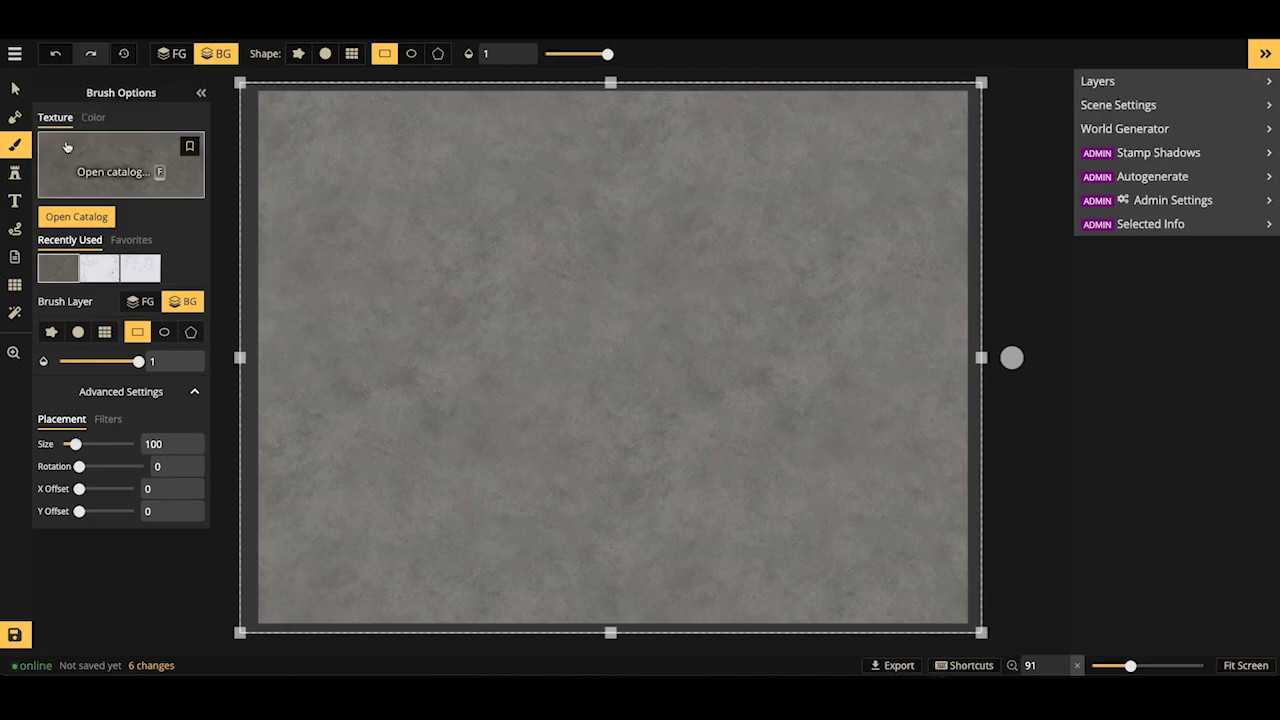
Repaint the entire map background with the blue parchment texture instead.
{"action": "left_click", "coordinate": [122, 165]}
{"action": "scroll", "coordinate": [455, 435], "scroll_direction": "down", "scroll_amount": 5}
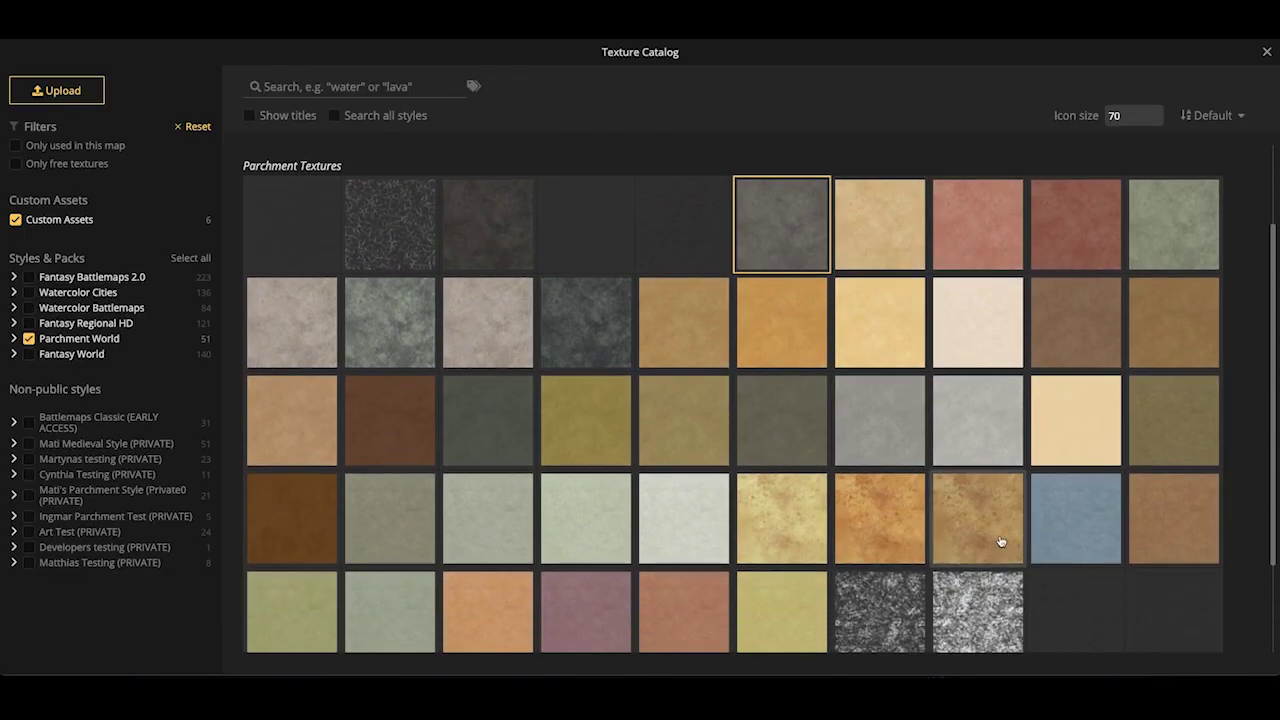
{"action": "left_click", "coordinate": [1038, 487]}
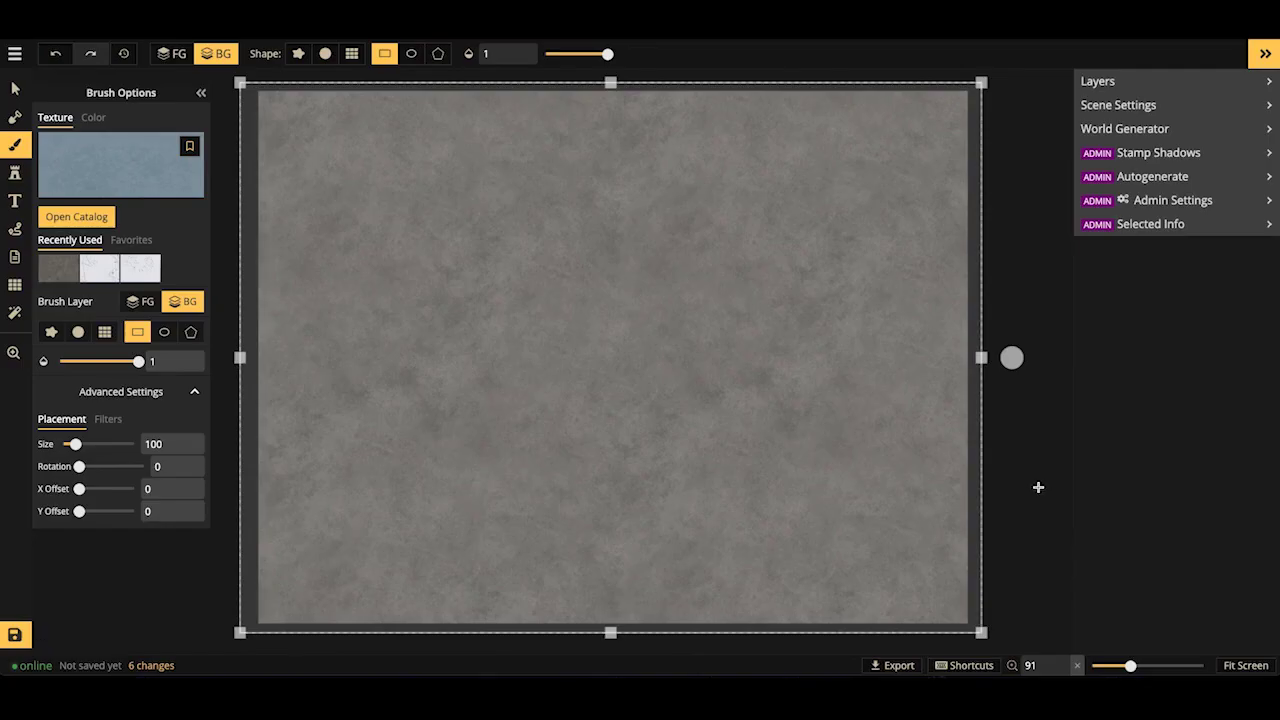
{"action": "left_click", "coordinate": [266, 267]}
{"action": "left_click", "coordinate": [14, 172]}
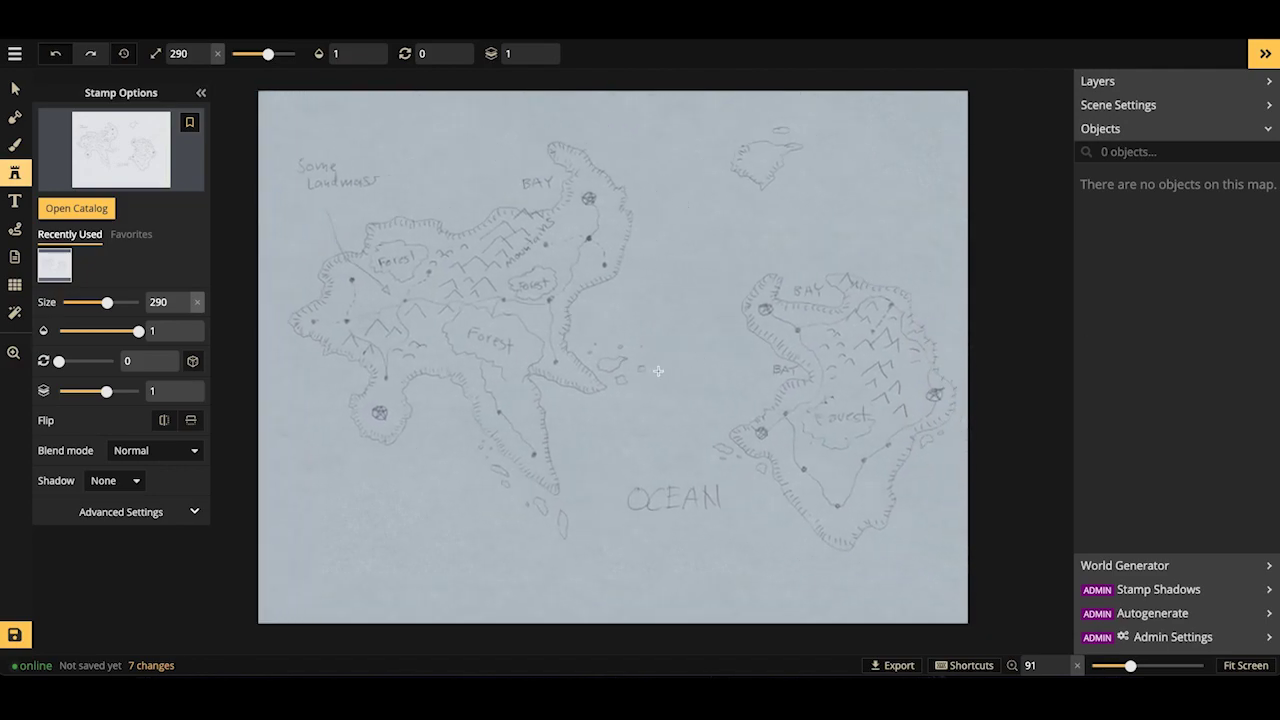
Drop the size-290 tempmap sketch stamp on the blue background, fade it to 0.38 and lock it.
{"action": "left_click", "coordinate": [658, 371]}
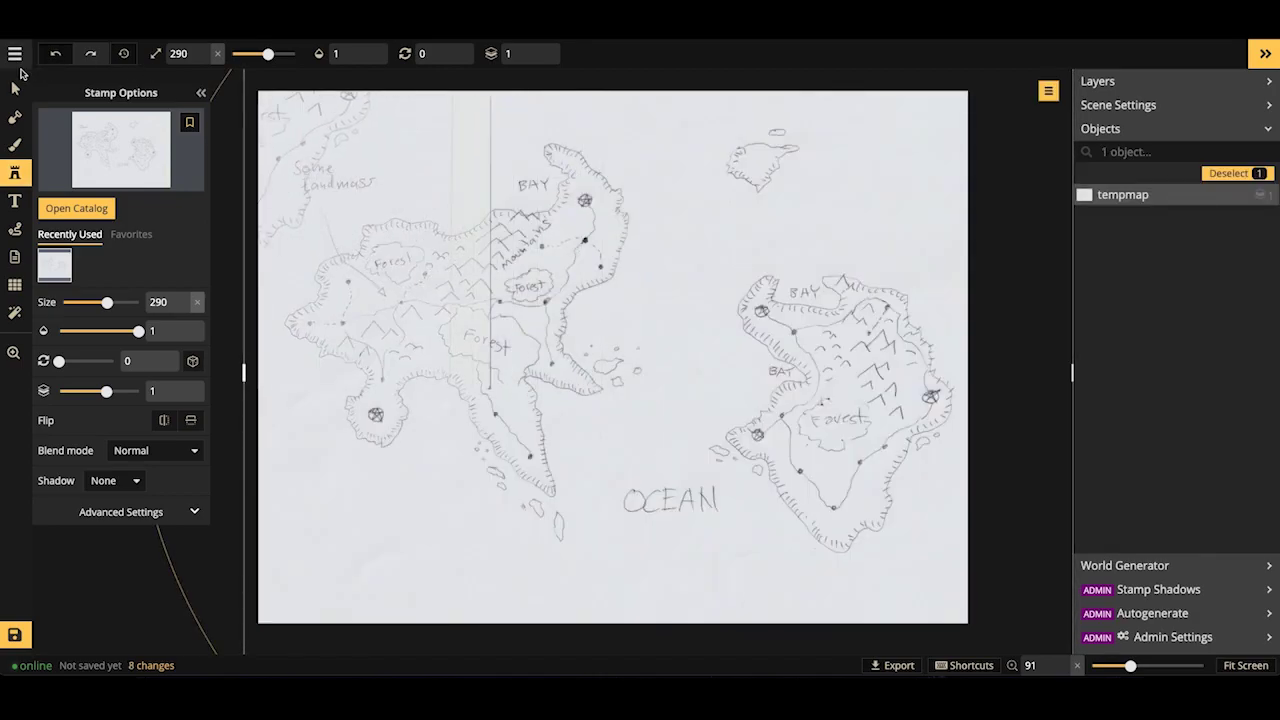
{"action": "left_click", "coordinate": [15, 88]}
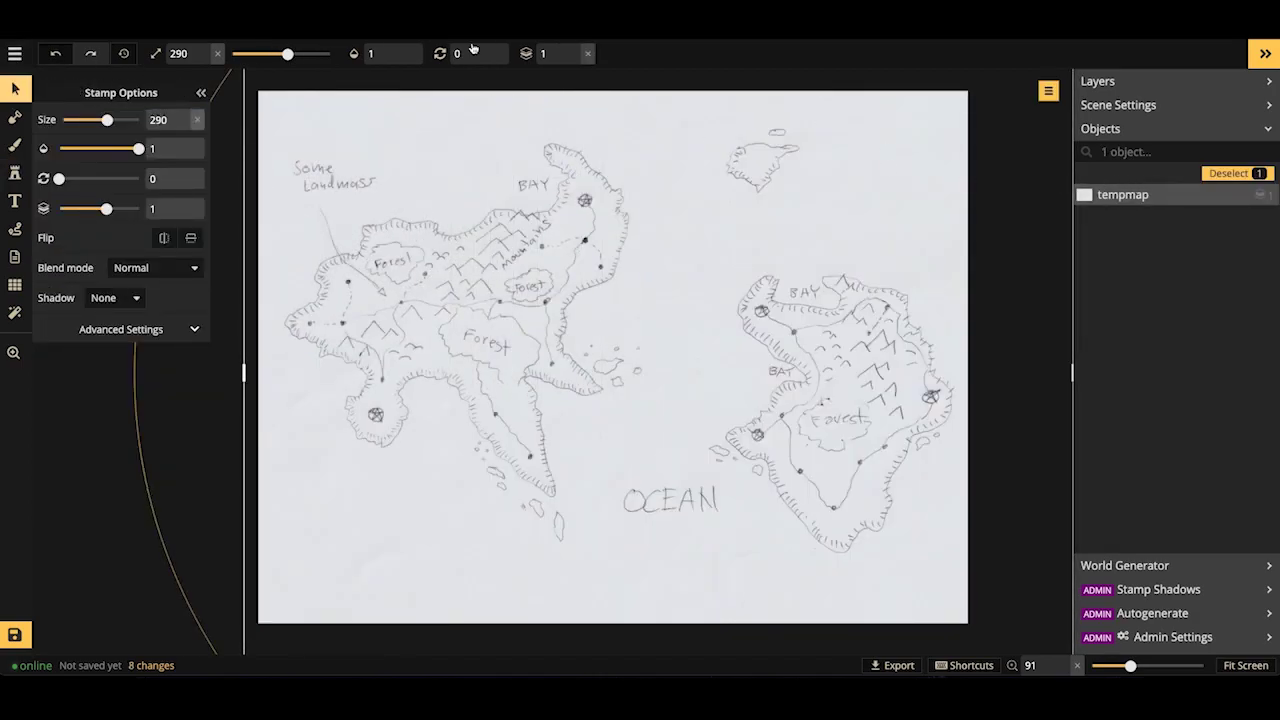
{"action": "left_click", "coordinate": [401, 59]}
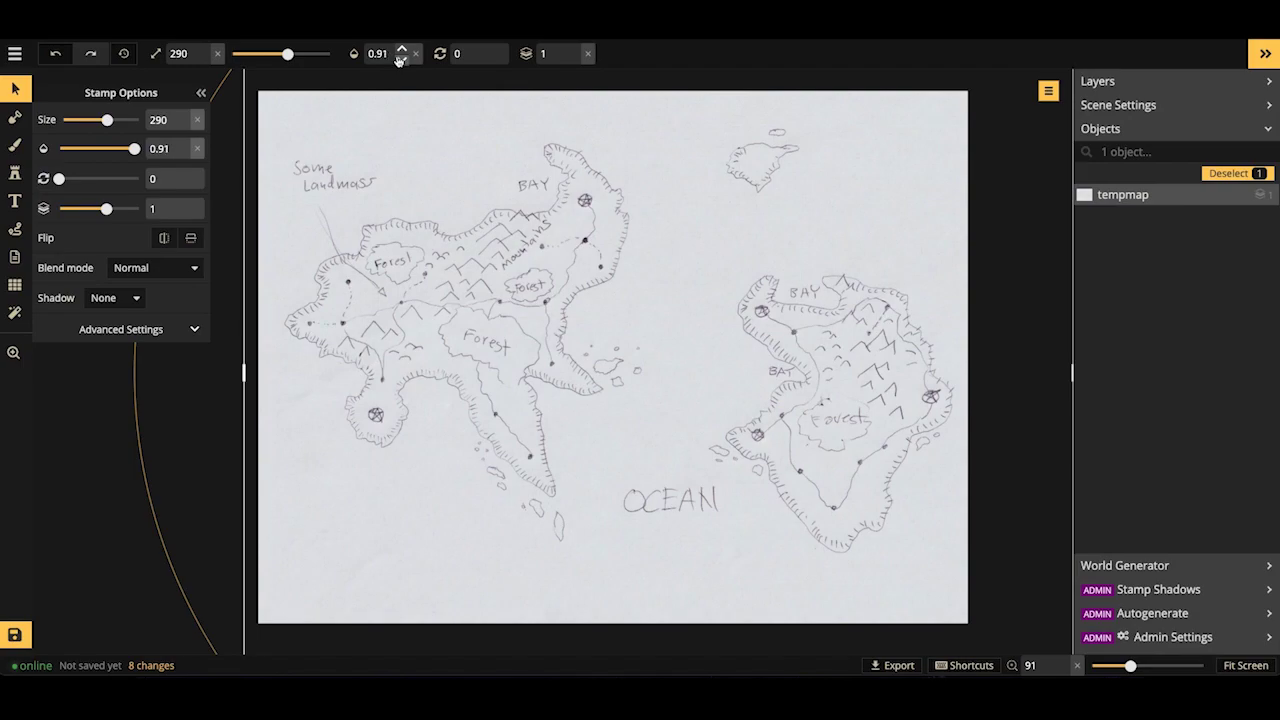
{"action": "left_click", "coordinate": [401, 59]}
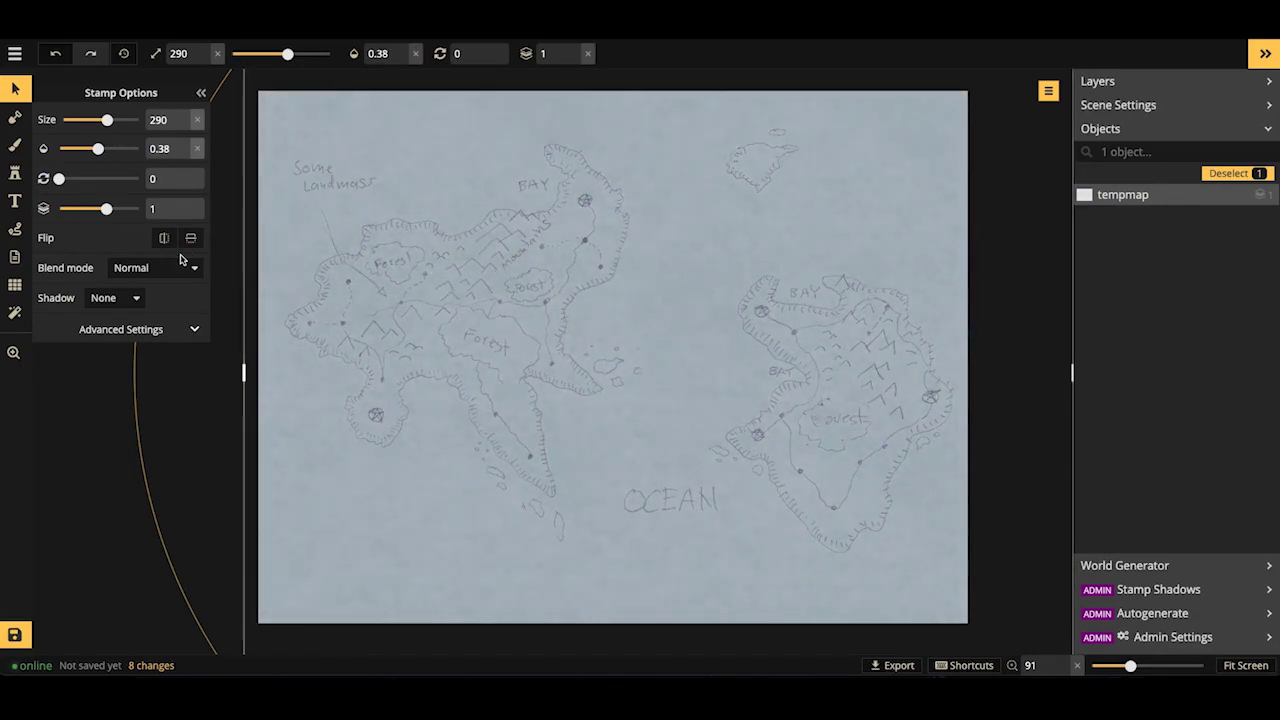
{"action": "left_click", "coordinate": [1243, 195]}
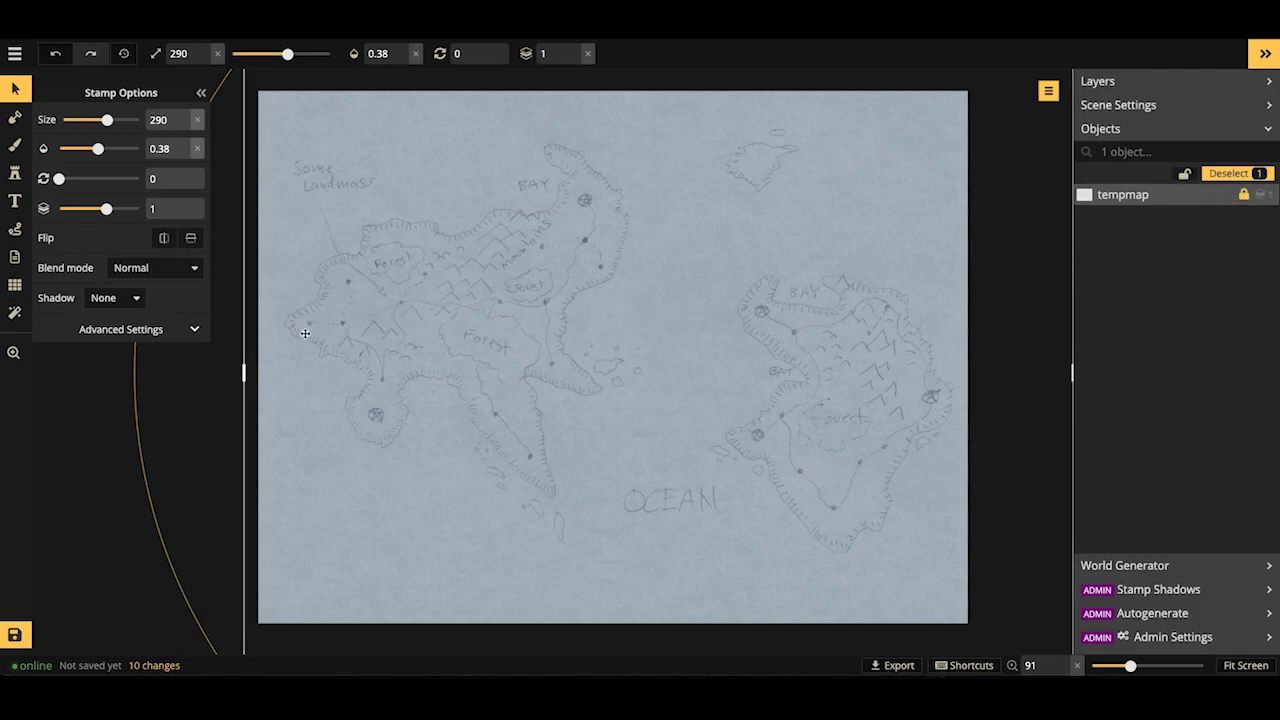
{"action": "left_click", "coordinate": [15, 117]}
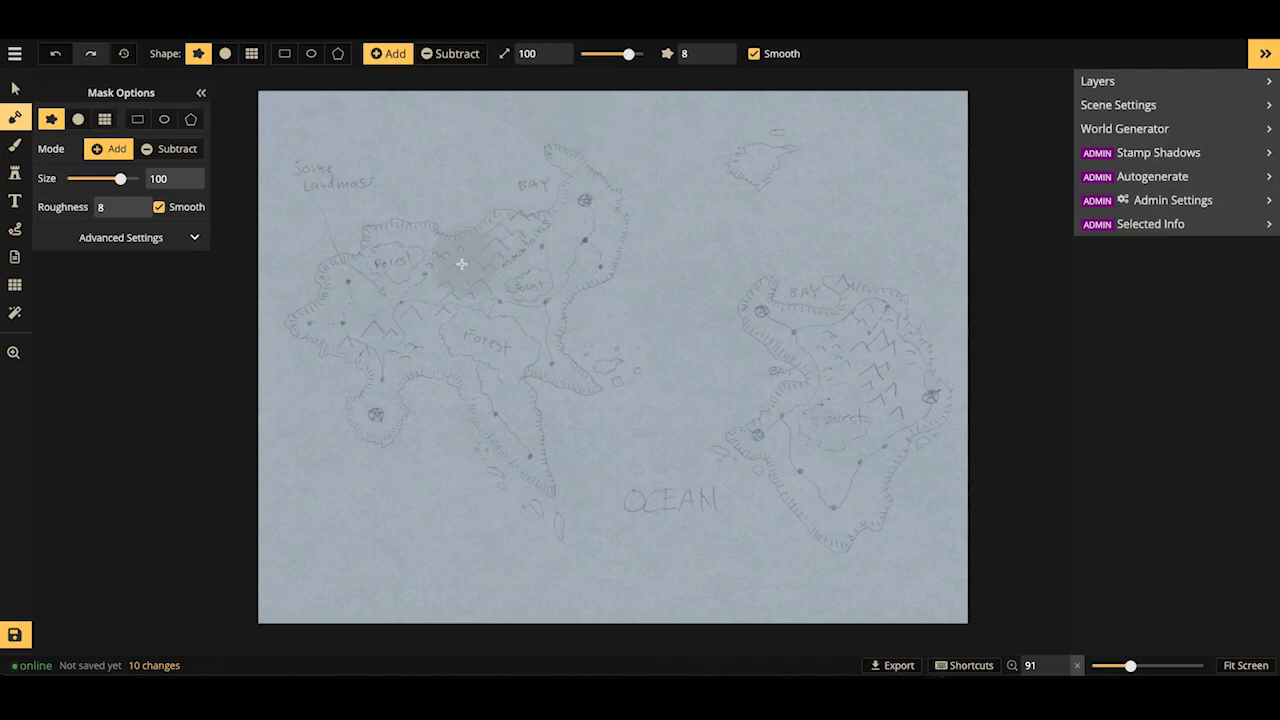
With a size-35 mask brush, paint land over the western landmass and its northwest coast.
{"action": "left_click_drag", "start_coordinate": [628, 53], "coordinate": [608, 53]}
{"action": "mouse_move", "coordinate": [469, 240]}
{"action": "left_mouse_down"}
{"action": "mouse_move", "coordinate": [398, 228]}
{"action": "mouse_move", "coordinate": [372, 237]}
{"action": "mouse_move", "coordinate": [369, 257]}
{"action": "mouse_move", "coordinate": [329, 269]}
{"action": "mouse_move", "coordinate": [328, 298]}
{"action": "mouse_move", "coordinate": [299, 324]}
{"action": "mouse_move", "coordinate": [375, 365]}
{"action": "mouse_move", "coordinate": [379, 386]}
{"action": "mouse_move", "coordinate": [356, 405]}
{"action": "mouse_move", "coordinate": [373, 435]}
{"action": "mouse_move", "coordinate": [395, 414]}
{"action": "mouse_move", "coordinate": [389, 386]}
{"action": "mouse_move", "coordinate": [405, 365]}
{"action": "mouse_move", "coordinate": [378, 413]}
{"action": "mouse_move", "coordinate": [428, 351]}
{"action": "mouse_move", "coordinate": [406, 374]}
{"action": "mouse_move", "coordinate": [465, 375]}
{"action": "mouse_move", "coordinate": [498, 436]}
{"action": "left_mouse_up"}
{"action": "mouse_move", "coordinate": [441, 331]}
{"action": "left_mouse_down"}
{"action": "mouse_move", "coordinate": [418, 275]}
{"action": "mouse_move", "coordinate": [401, 289]}
{"action": "mouse_move", "coordinate": [389, 257]}
{"action": "mouse_move", "coordinate": [327, 316]}
{"action": "mouse_move", "coordinate": [364, 276]}
{"action": "mouse_move", "coordinate": [347, 340]}
{"action": "mouse_move", "coordinate": [389, 311]}
{"action": "mouse_move", "coordinate": [418, 313]}
{"action": "mouse_move", "coordinate": [430, 335]}
{"action": "mouse_move", "coordinate": [481, 236]}
{"action": "mouse_move", "coordinate": [501, 217]}
{"action": "mouse_move", "coordinate": [531, 227]}
{"action": "mouse_move", "coordinate": [568, 192]}
{"action": "mouse_move", "coordinate": [574, 172]}
{"action": "mouse_move", "coordinate": [554, 158]}
{"action": "mouse_move", "coordinate": [611, 216]}
{"action": "mouse_move", "coordinate": [601, 190]}
{"action": "mouse_move", "coordinate": [590, 179]}
{"action": "mouse_move", "coordinate": [612, 244]}
{"action": "mouse_move", "coordinate": [552, 326]}
{"action": "mouse_move", "coordinate": [554, 352]}
{"action": "mouse_move", "coordinate": [585, 385]}
{"action": "mouse_move", "coordinate": [526, 366]}
{"action": "mouse_move", "coordinate": [515, 382]}
{"action": "mouse_move", "coordinate": [546, 486]}
{"action": "mouse_move", "coordinate": [489, 428]}
{"action": "mouse_move", "coordinate": [453, 312]}
{"action": "mouse_move", "coordinate": [460, 330]}
{"action": "mouse_move", "coordinate": [578, 210]}
{"action": "mouse_move", "coordinate": [565, 239]}
{"action": "mouse_move", "coordinate": [606, 225]}
{"action": "mouse_move", "coordinate": [494, 318]}
{"action": "mouse_move", "coordinate": [471, 360]}
{"action": "mouse_move", "coordinate": [484, 354]}
{"action": "mouse_move", "coordinate": [513, 416]}
{"action": "mouse_move", "coordinate": [515, 318]}
{"action": "mouse_move", "coordinate": [550, 310]}
{"action": "mouse_move", "coordinate": [546, 277]}
{"action": "left_mouse_up"}
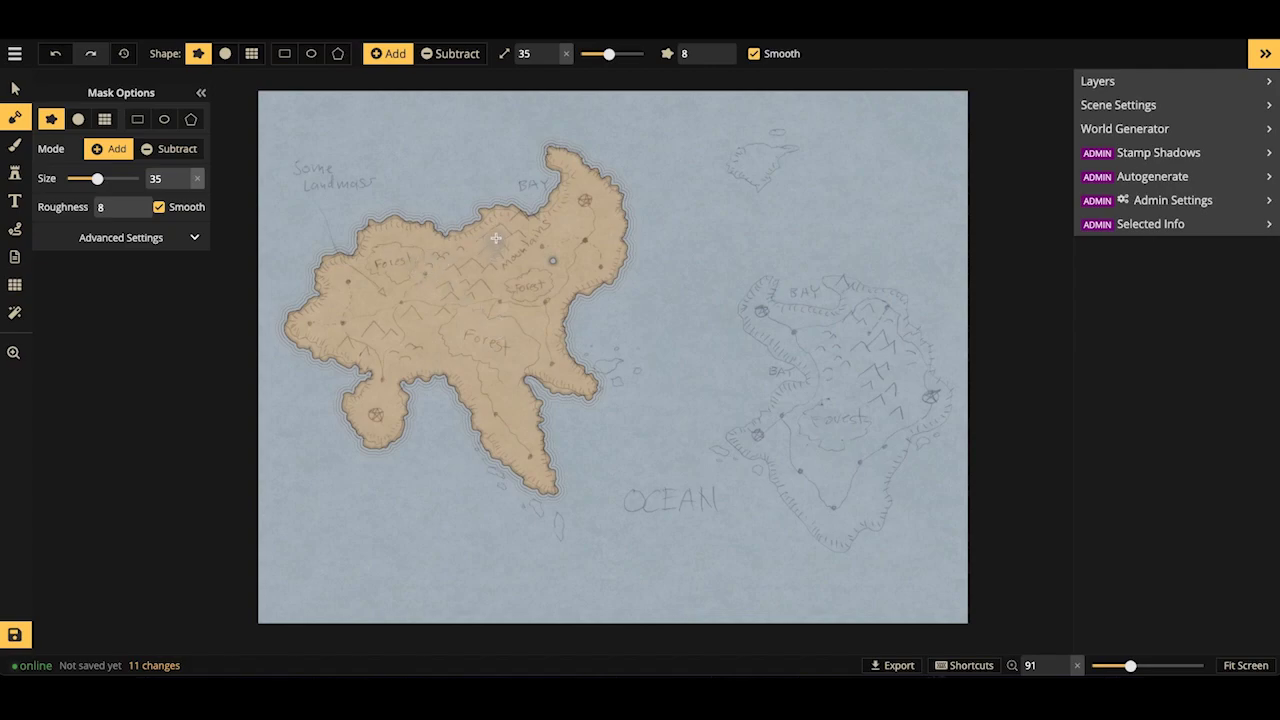
{"action": "left_click_drag", "start_coordinate": [390, 245], "coordinate": [392, 259]}
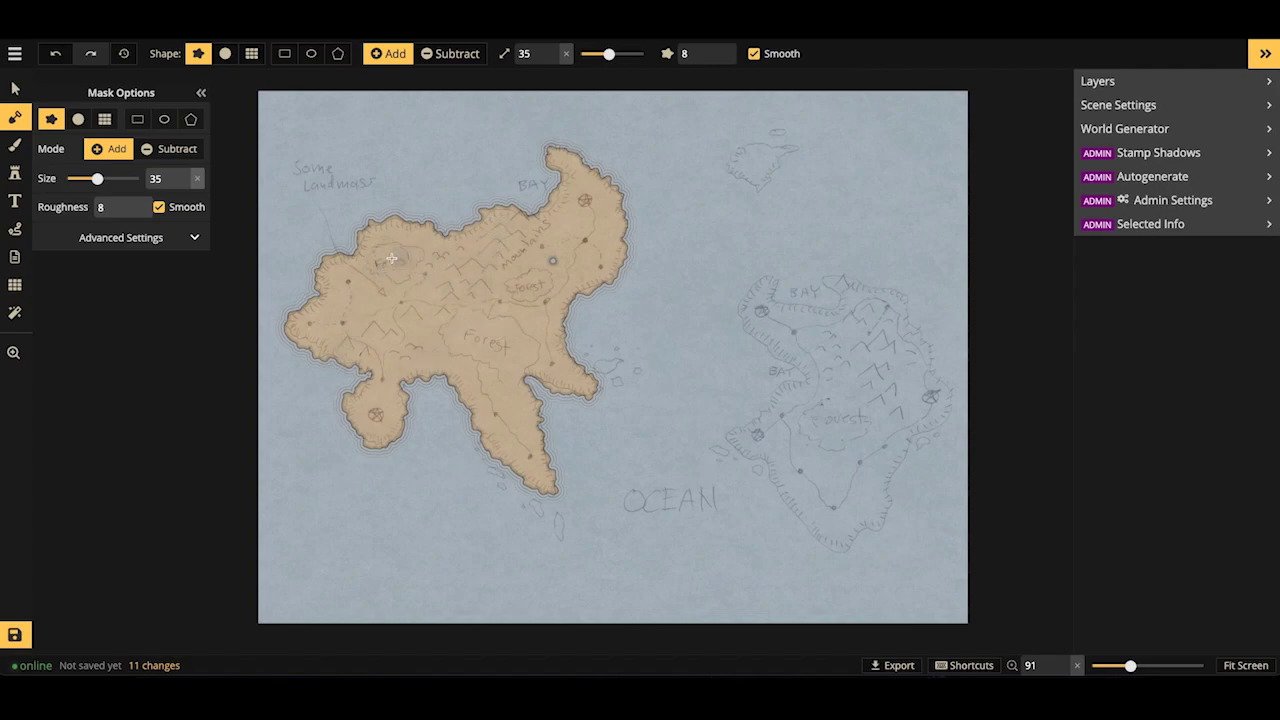